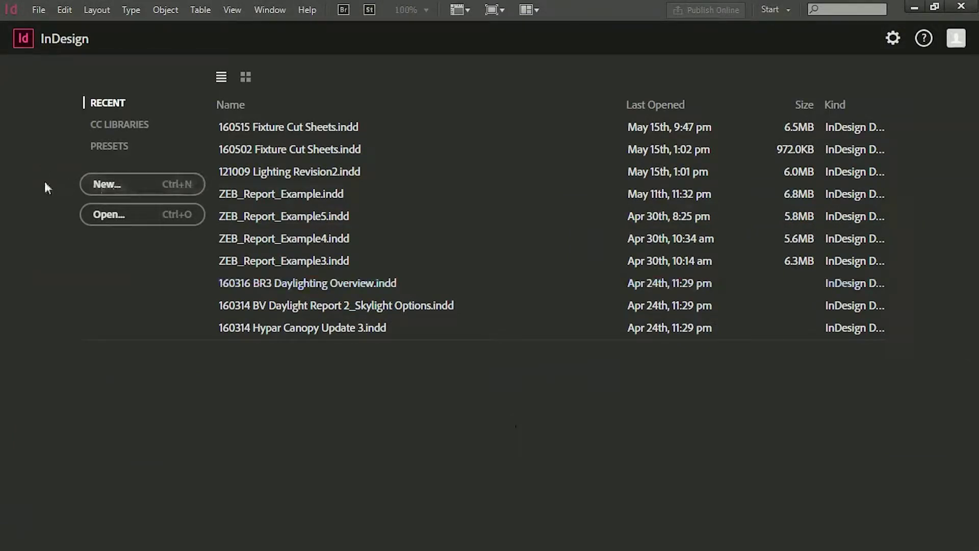
Open the New Document dialog from the InDesign start screen
left_click(107, 185)
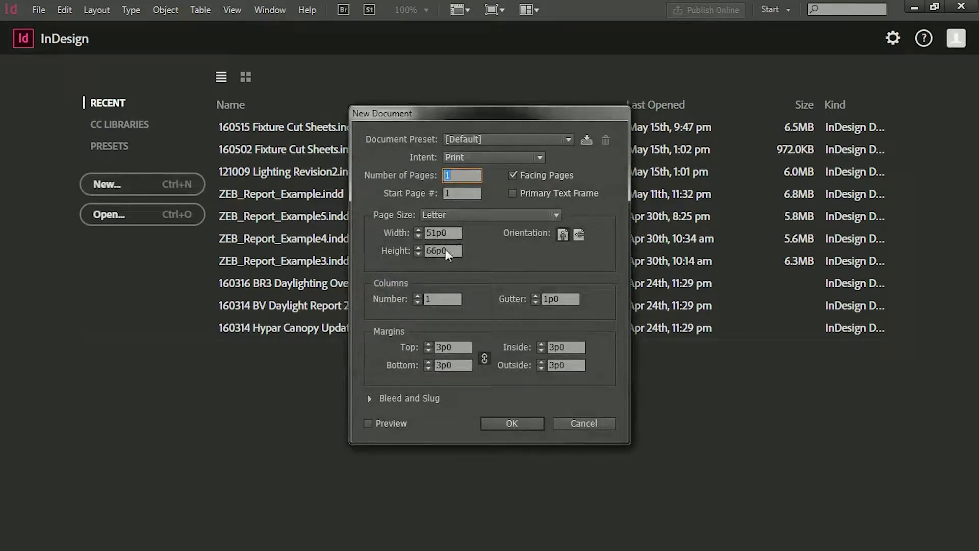
Create a landscape Tabloid document, 102p0 by 66p0, with Facing Pages turned off
left_click(459, 215)
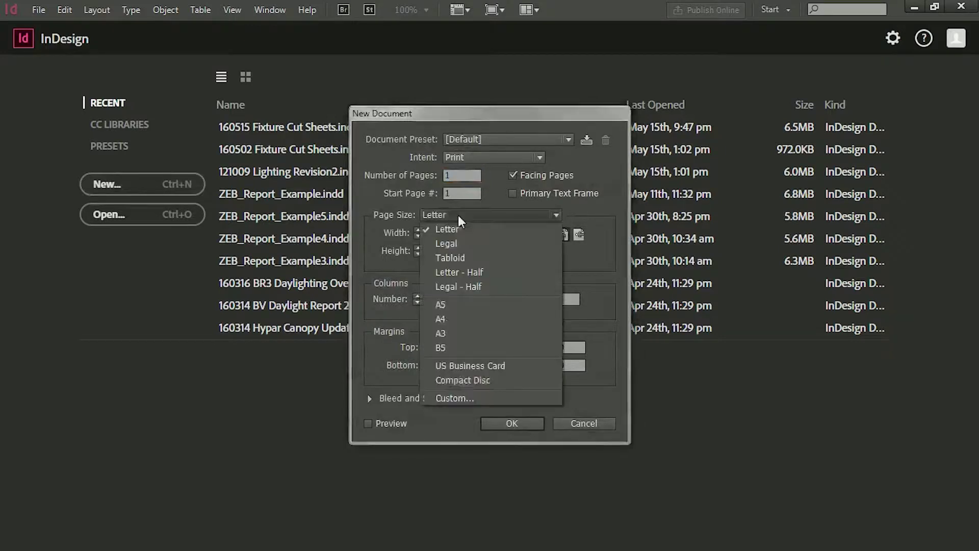
left_click(452, 255)
left_click(579, 234)
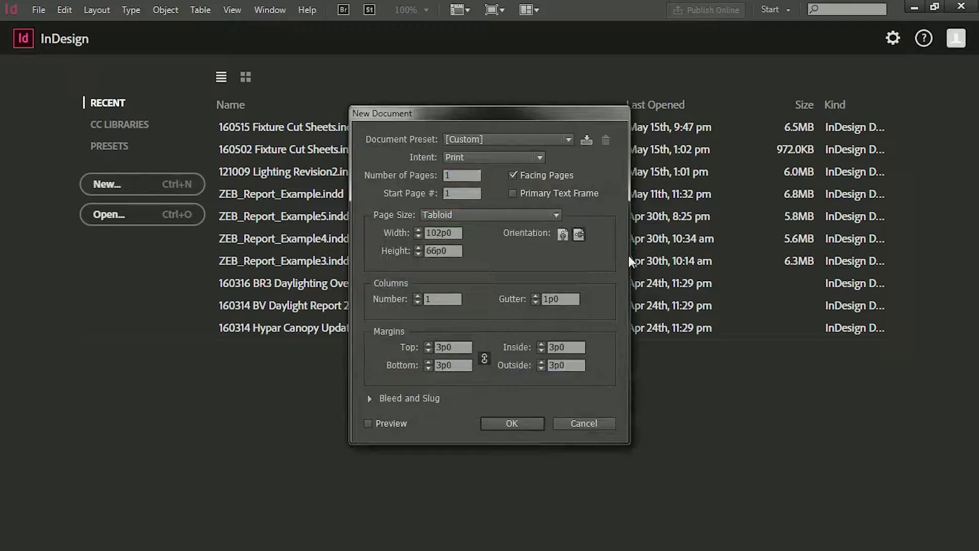
left_click(512, 175)
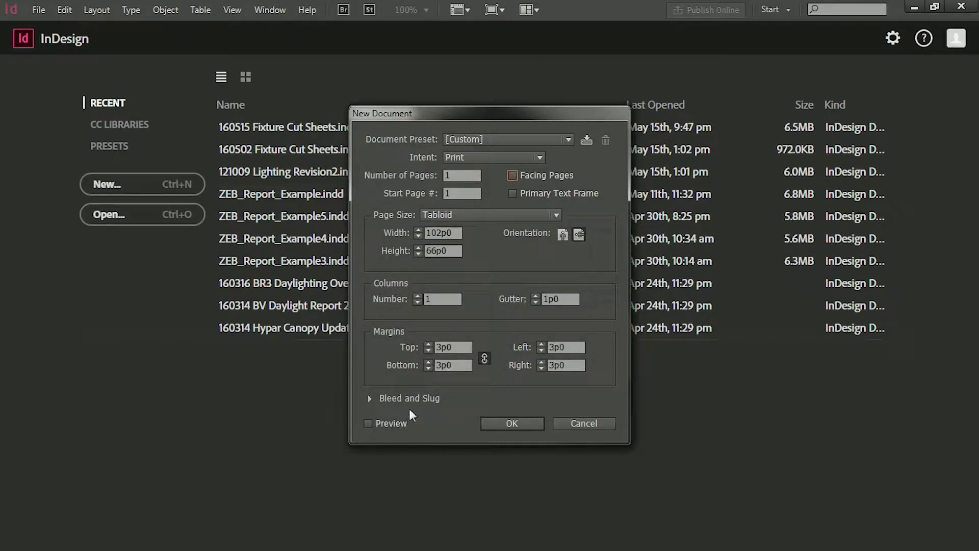
left_click(523, 423)
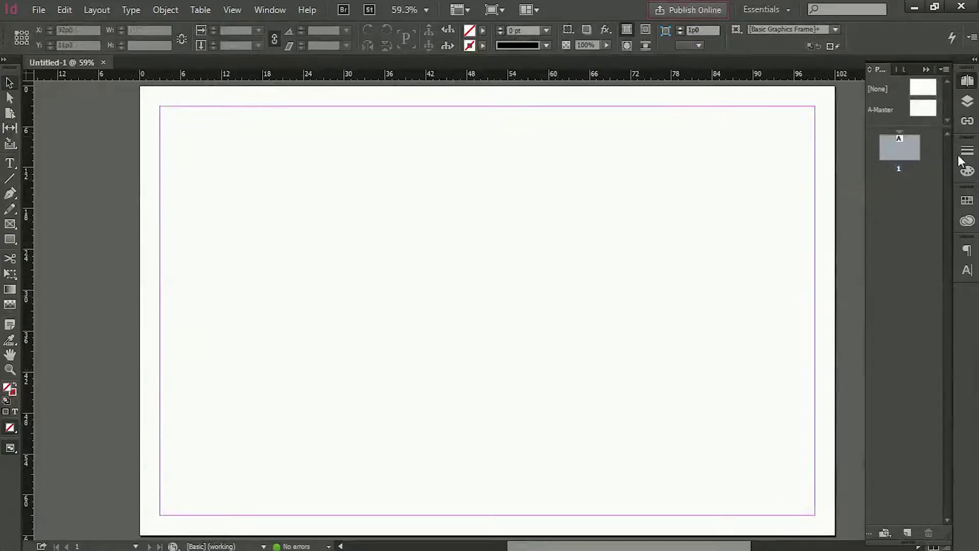
Collapse the Pages panel in the right dock to give the blank page more room
left_click(969, 82)
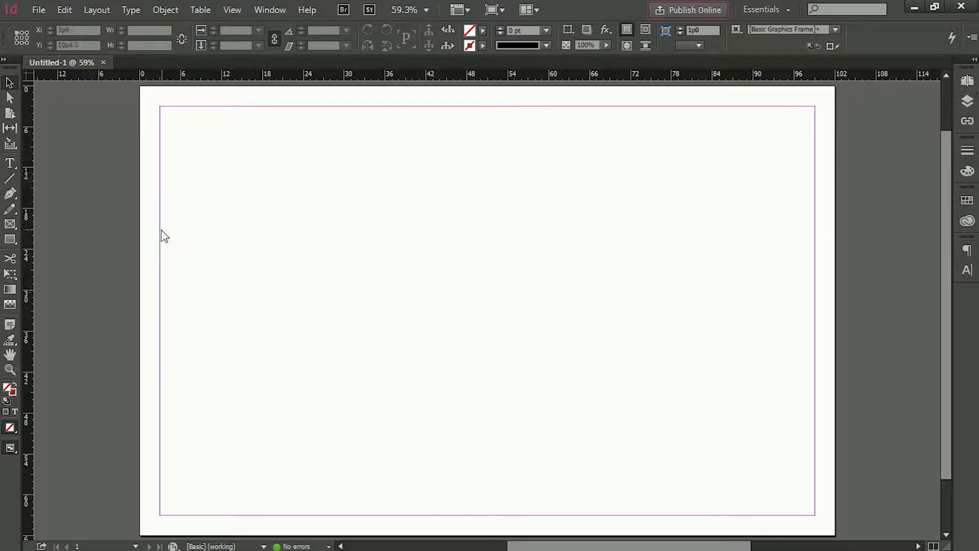
Draw a text frame on the page and type 'This is for text'
left_click(11, 164)
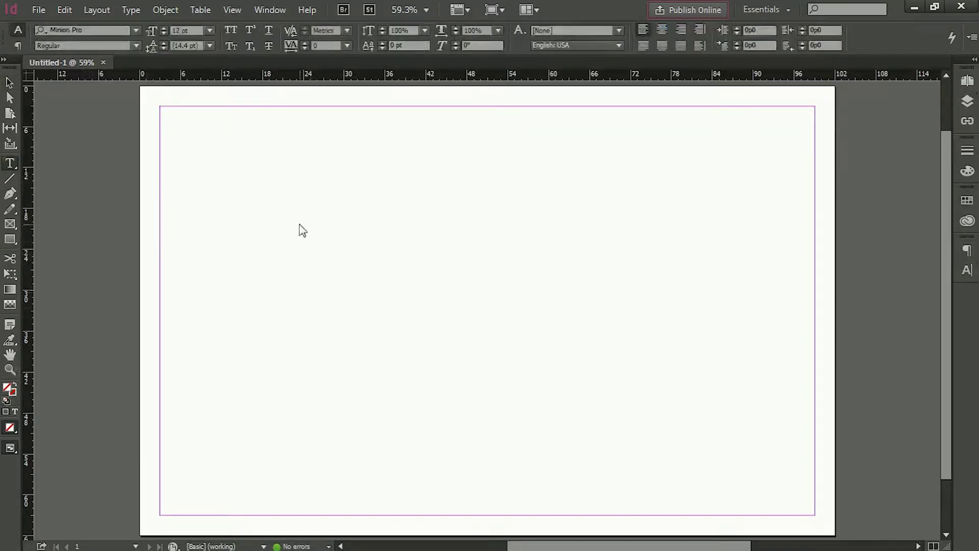
left_click_drag(264, 167, 602, 317)
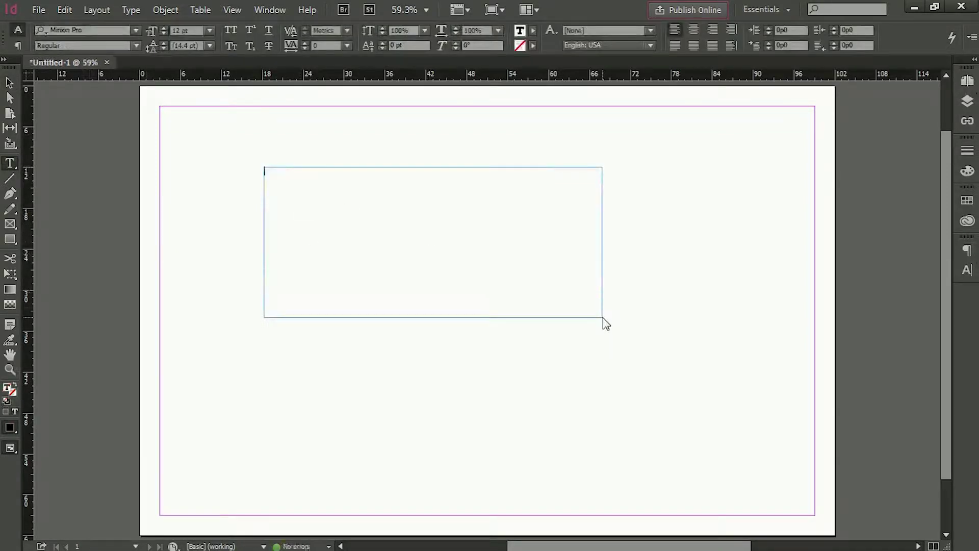
type("This is for text.")
Set the frame's text in Frutiger LT 57 Cn at 24 pt
key("ctrl+a")
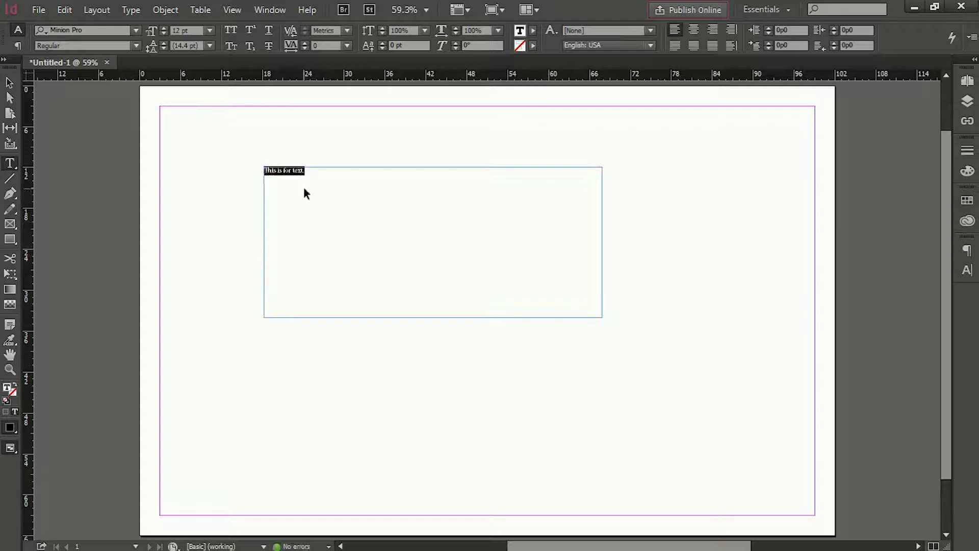
left_click(136, 30)
left_click(137, 31)
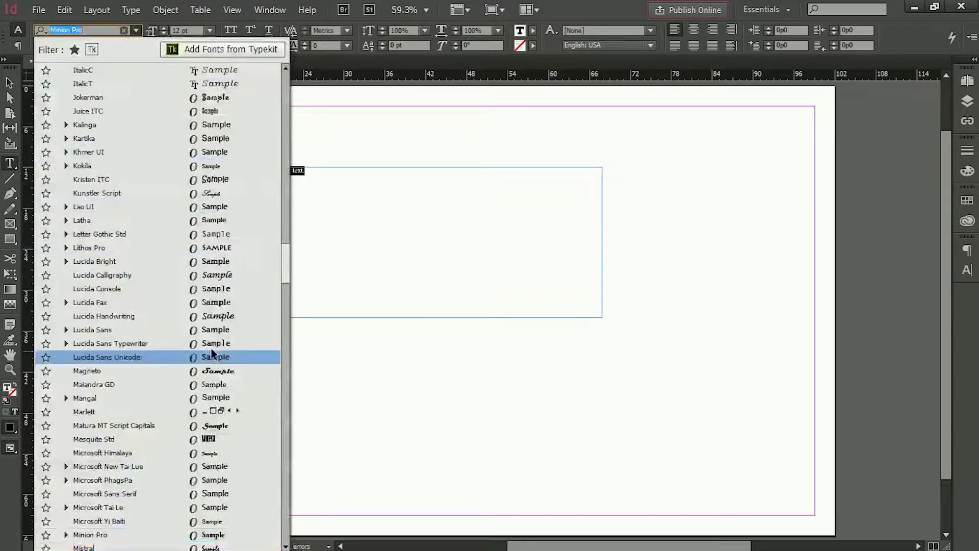
left_click_drag(284, 274, 281, 184)
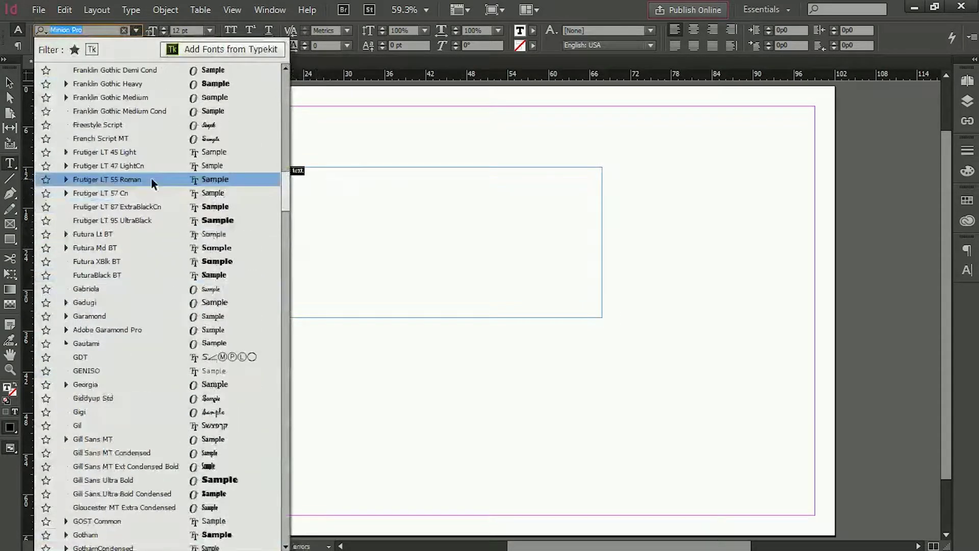
left_click(127, 189)
left_click(278, 171)
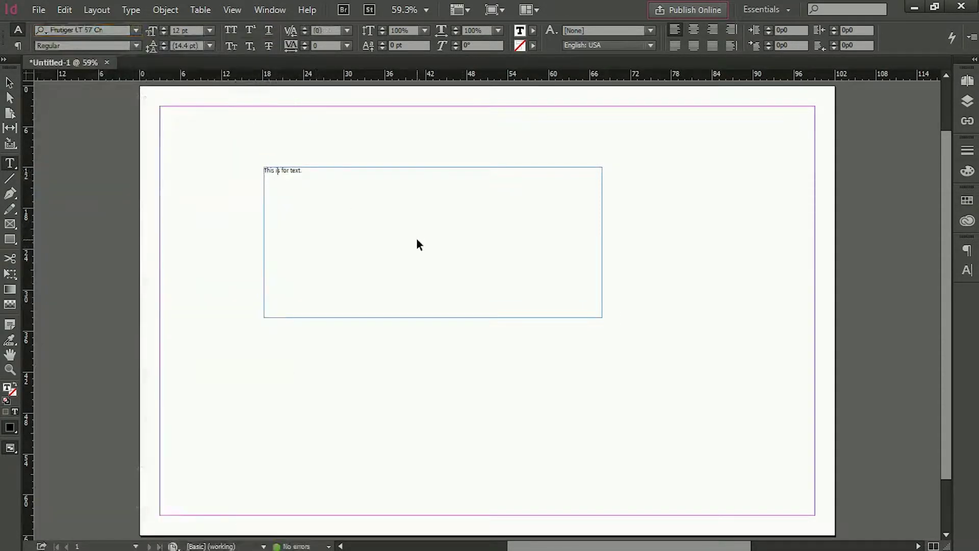
key("ctrl+a")
left_click(209, 30)
left_click(204, 176)
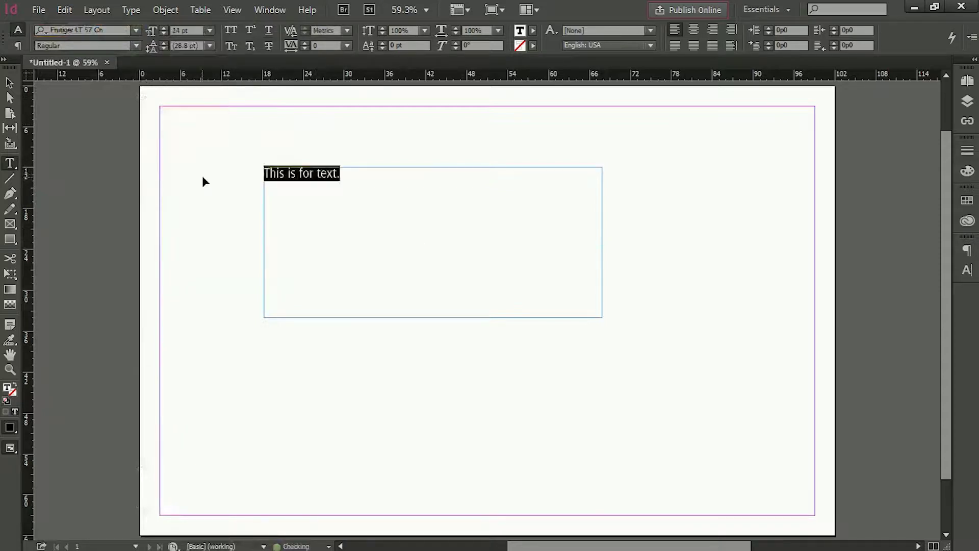
left_click(328, 178)
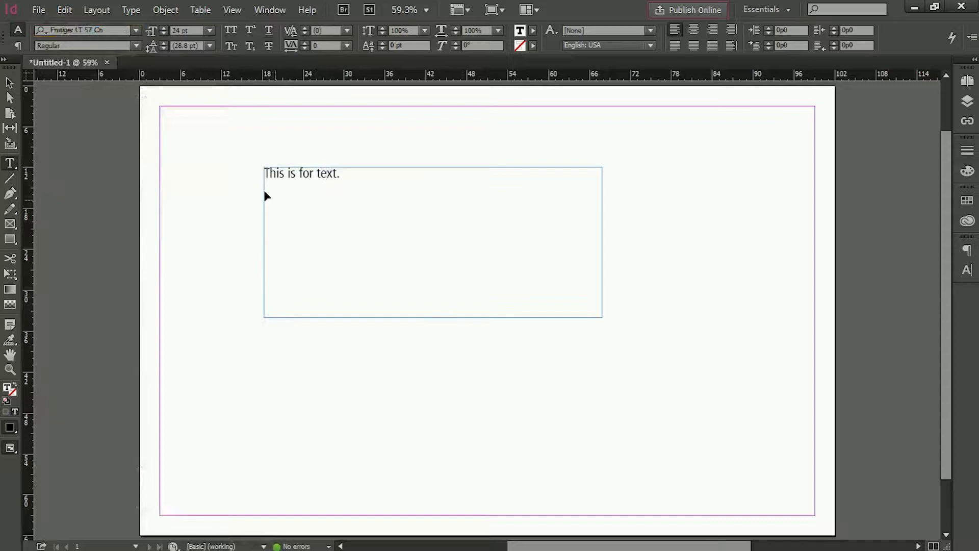
key("Escape")
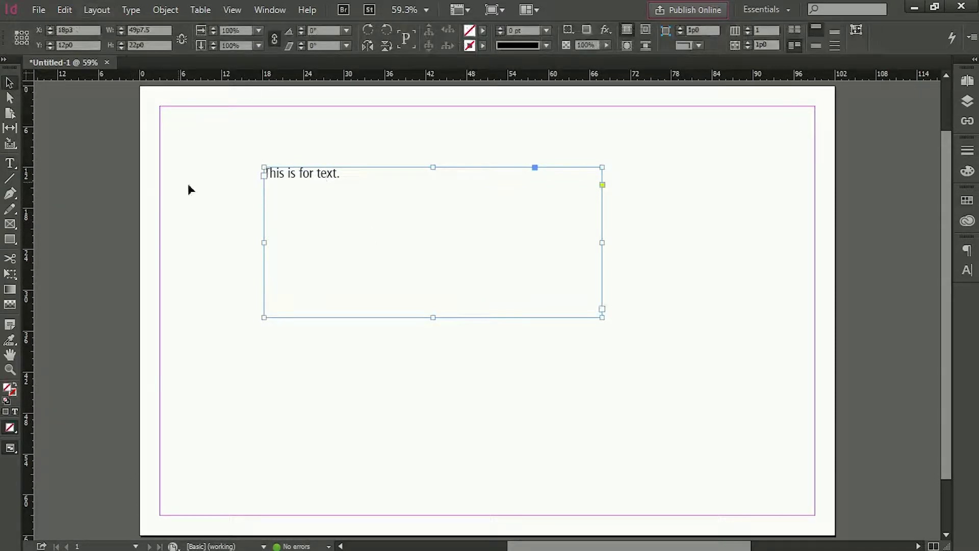
left_click(235, 204)
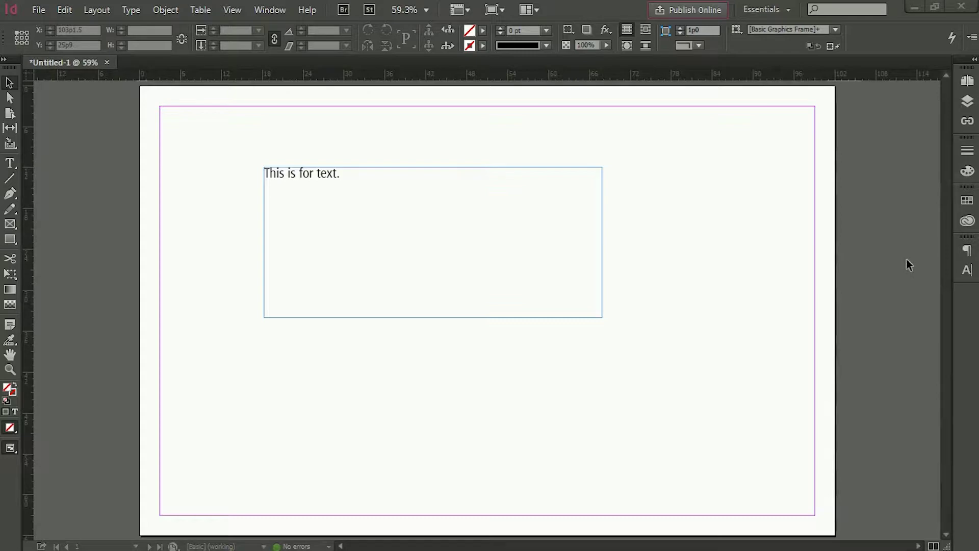
Drag Initial Energy Model.pdf from Explorer onto the InDesign page and place it
left_click_drag(470, 159, 1, 150)
left_click(230, 229)
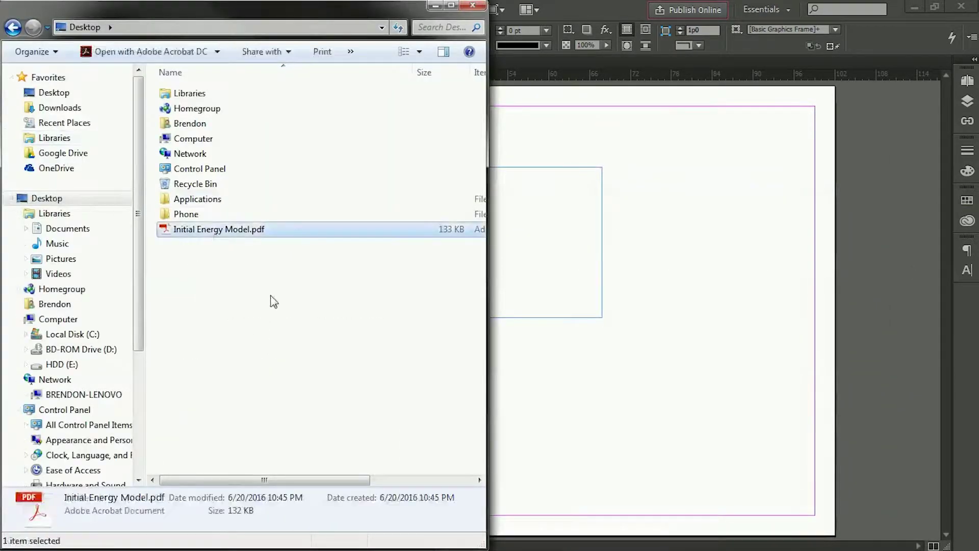
left_click_drag(253, 232, 629, 331)
left_click_drag(668, 261, 671, 223)
left_click(643, 214)
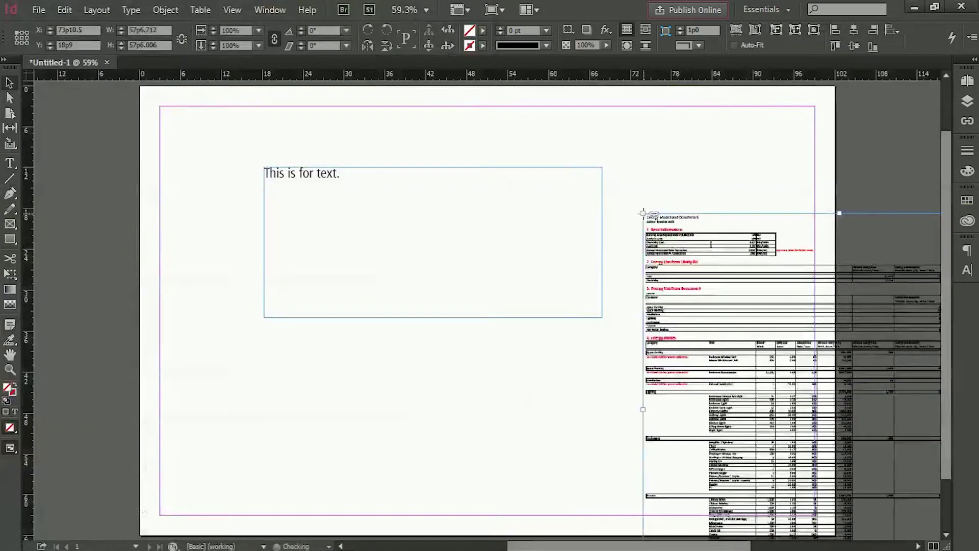
Move the placed PDF up to the top margin and shrink the text frame to fit its line
left_click_drag(674, 287, 455, 181)
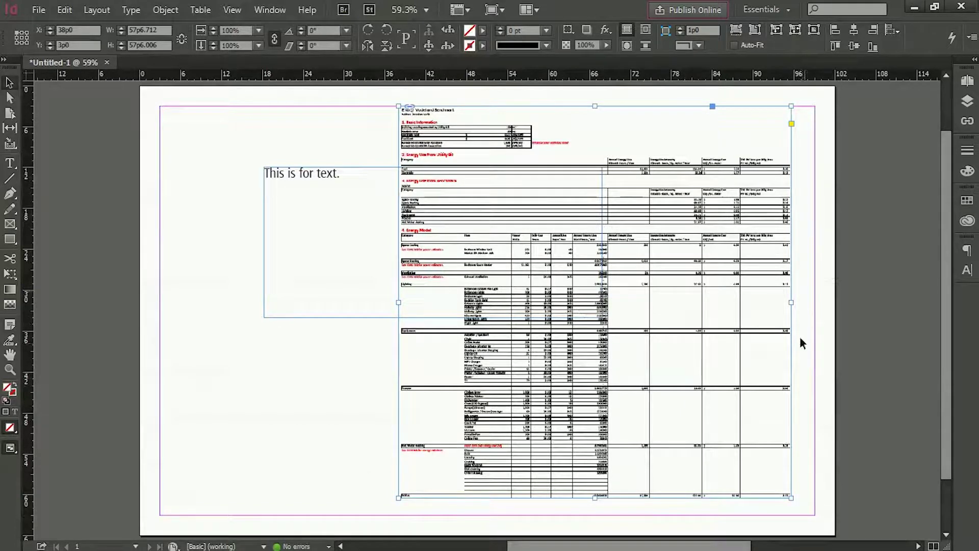
left_click(345, 429)
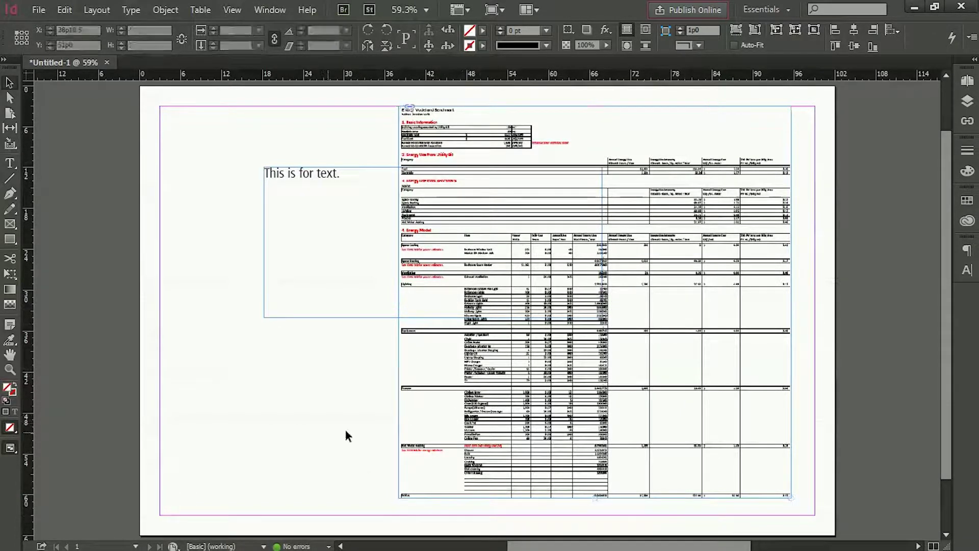
left_click(319, 171)
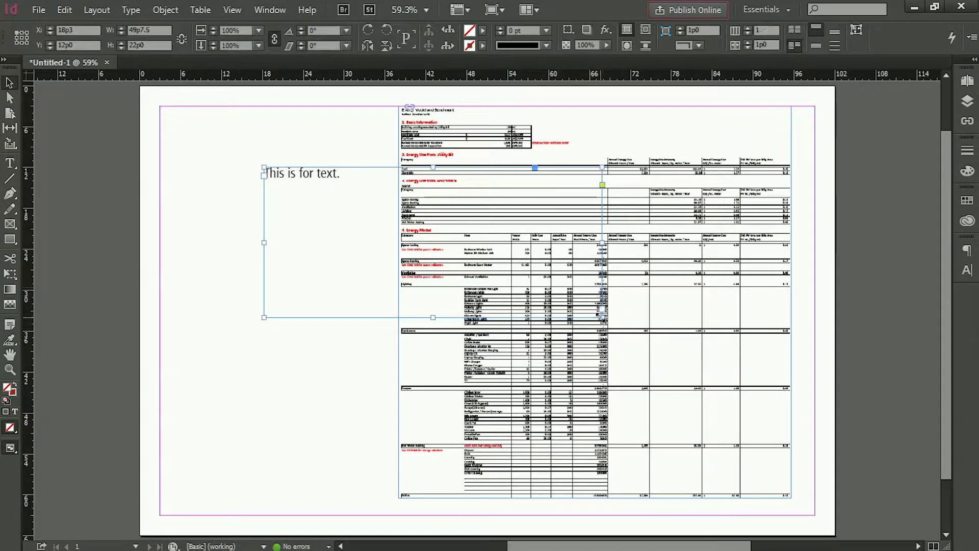
left_click_drag(603, 317, 219, 114)
Move the text frame to the 3p0, 3p0 margin corner; try cropping the PDF, then undo
left_click(446, 210)
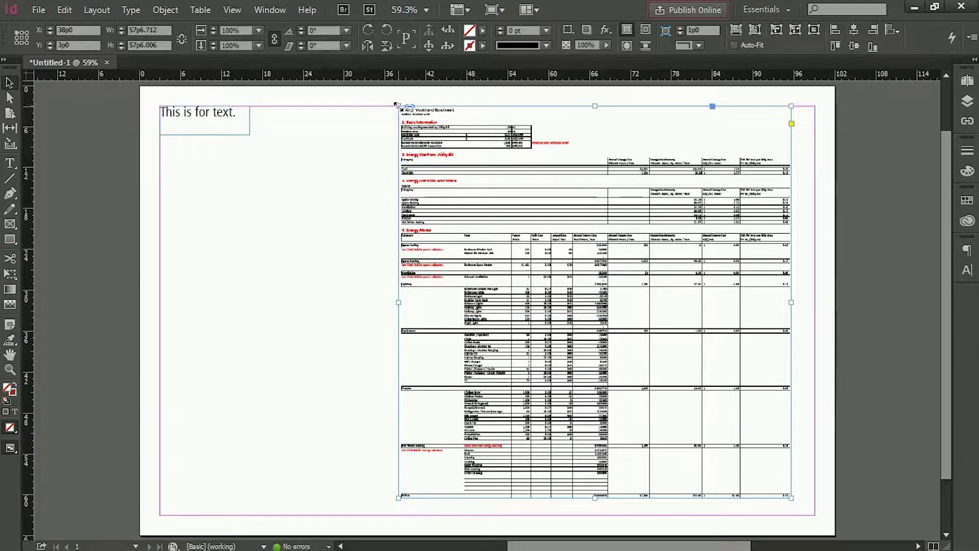
left_click_drag(398, 104, 451, 144)
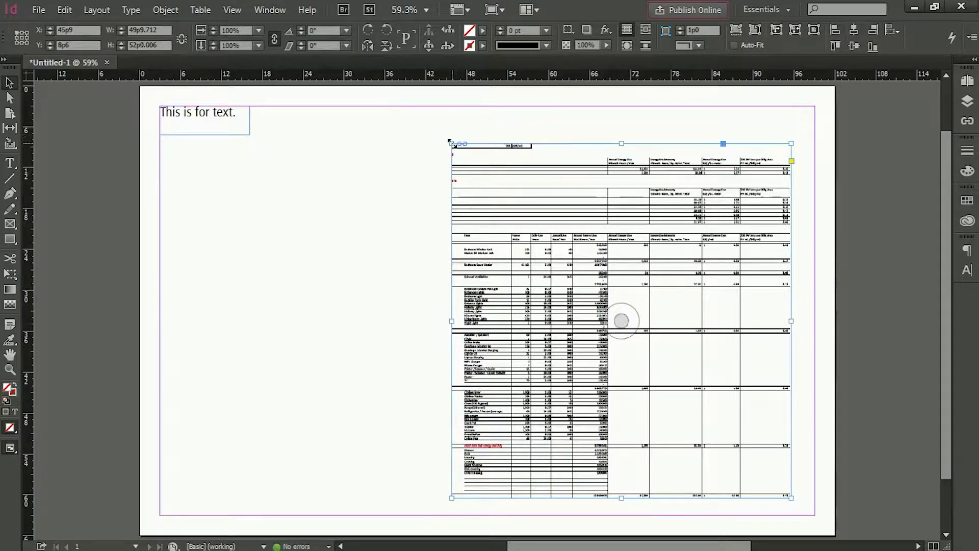
left_click(621, 320)
left_click(597, 310)
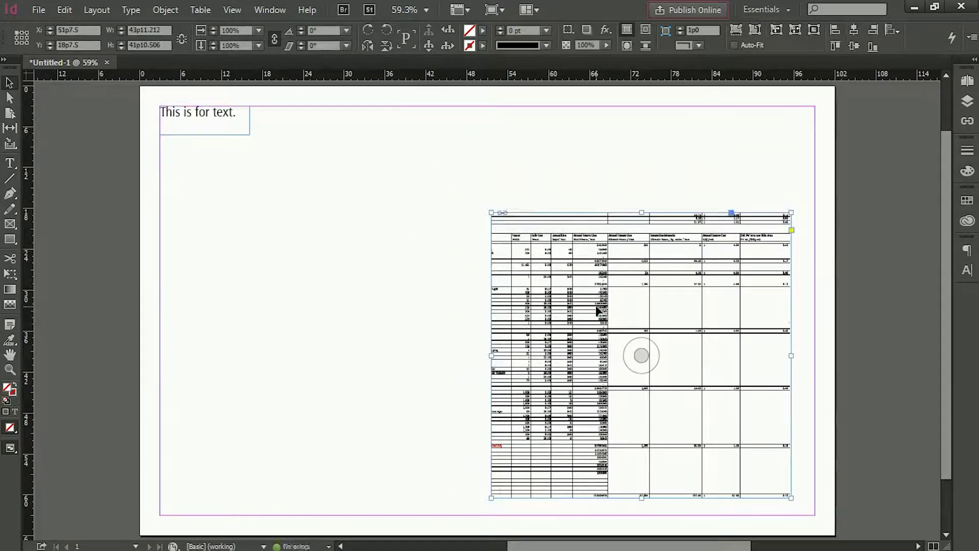
key("ctrl+z")
key("ctrl+z")
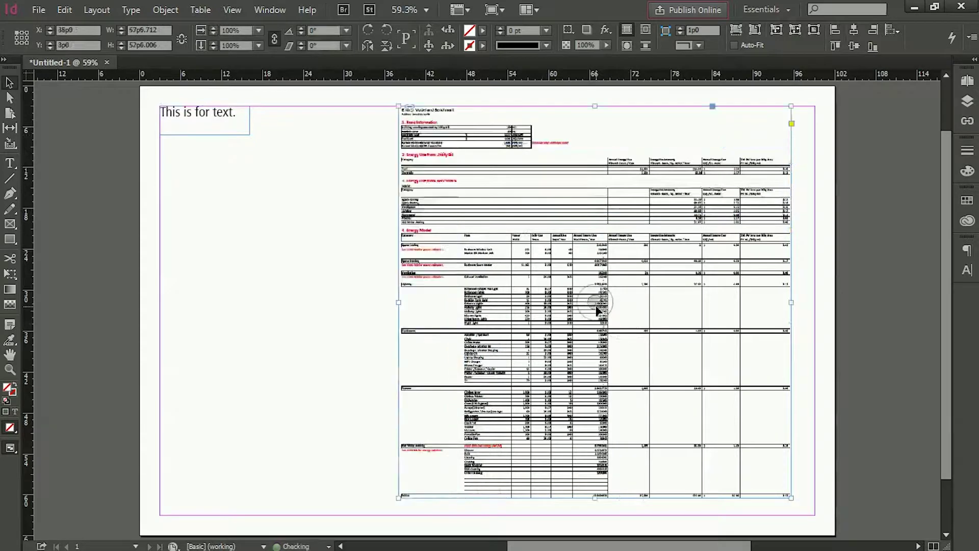
left_click(281, 200)
Scale the PDF proportionally to about 137.9%, filling the right side between the margins
left_click(449, 207)
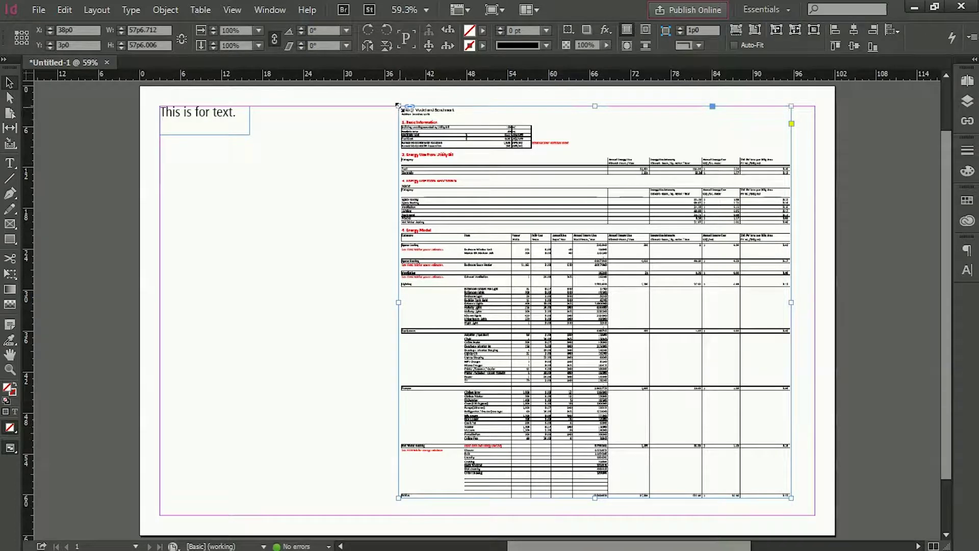
left_click_drag(398, 106, 506, 214)
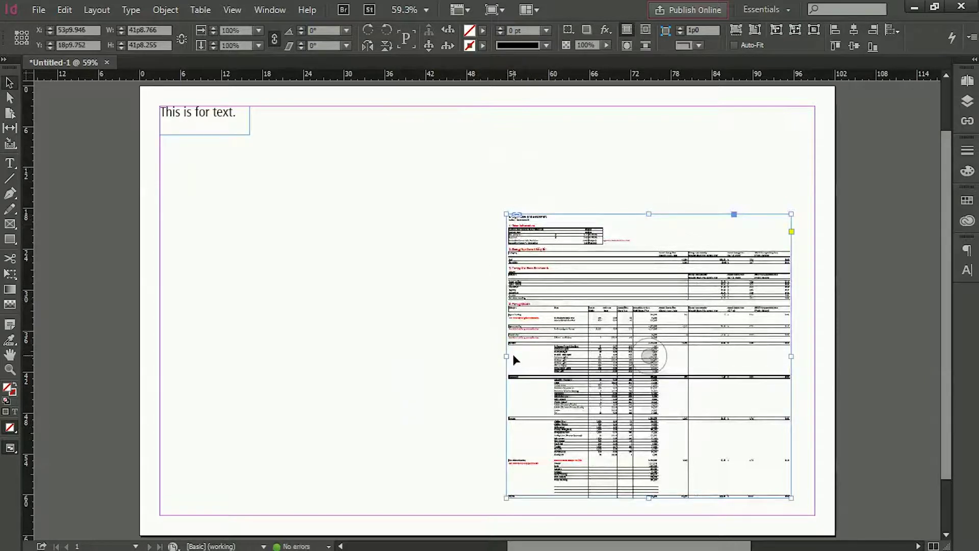
left_click_drag(507, 357, 336, 356)
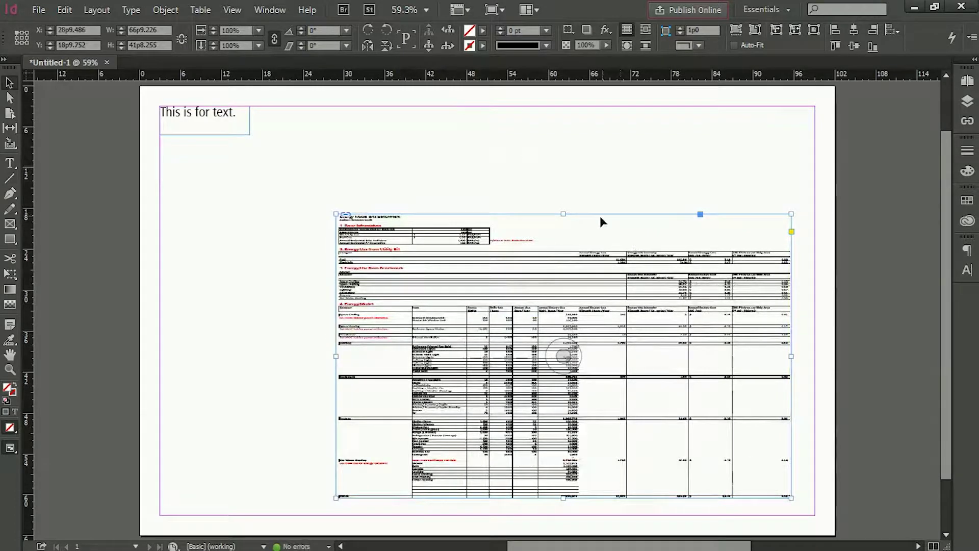
left_click_drag(563, 214, 575, 100)
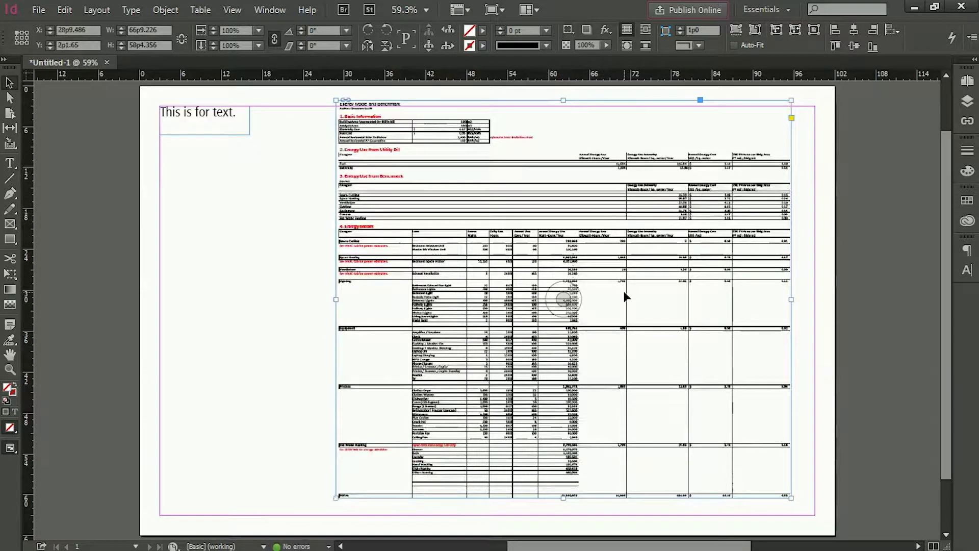
key("ctrl+z")
key("ctrl+z")
left_click(406, 310)
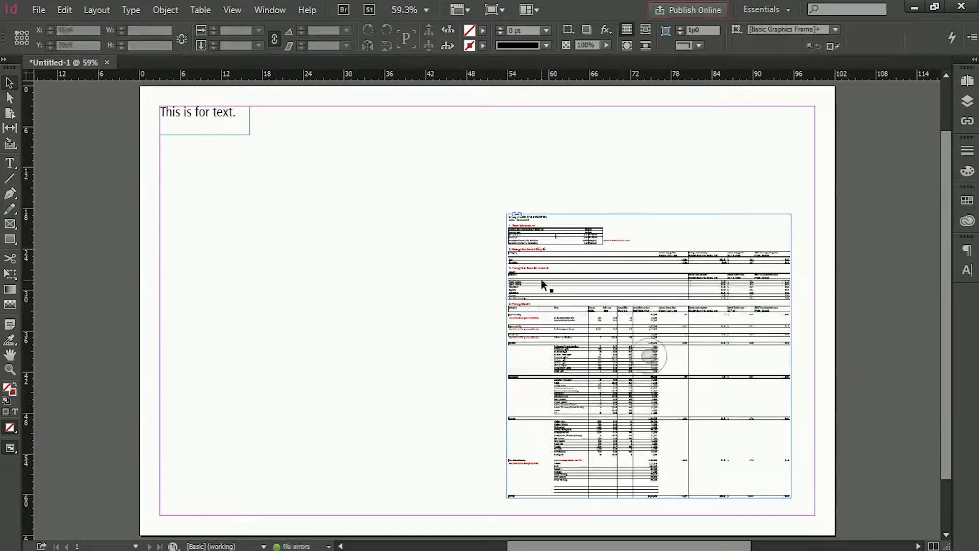
left_click(541, 279)
left_click_drag(506, 214, 405, 100)
left_click(313, 279)
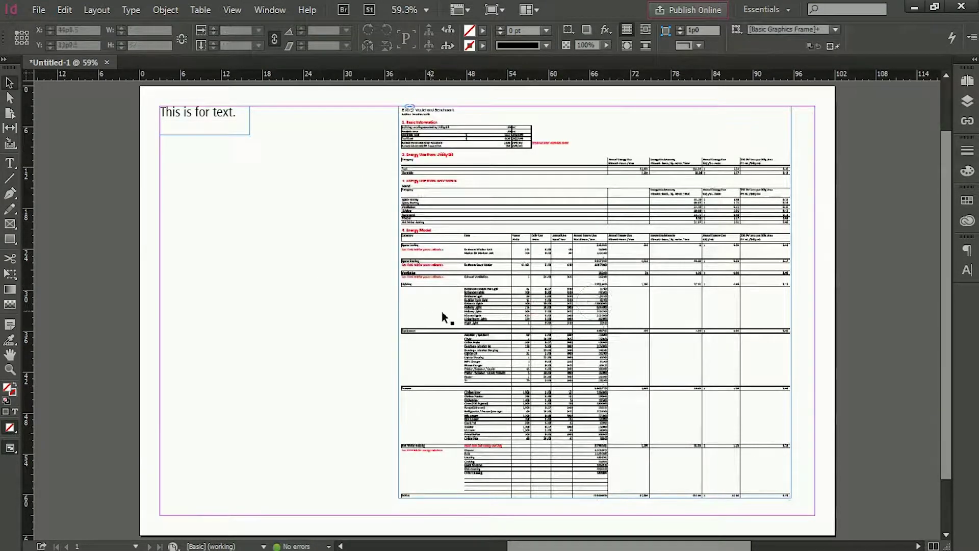
scroll(534, 267, "up", 1)
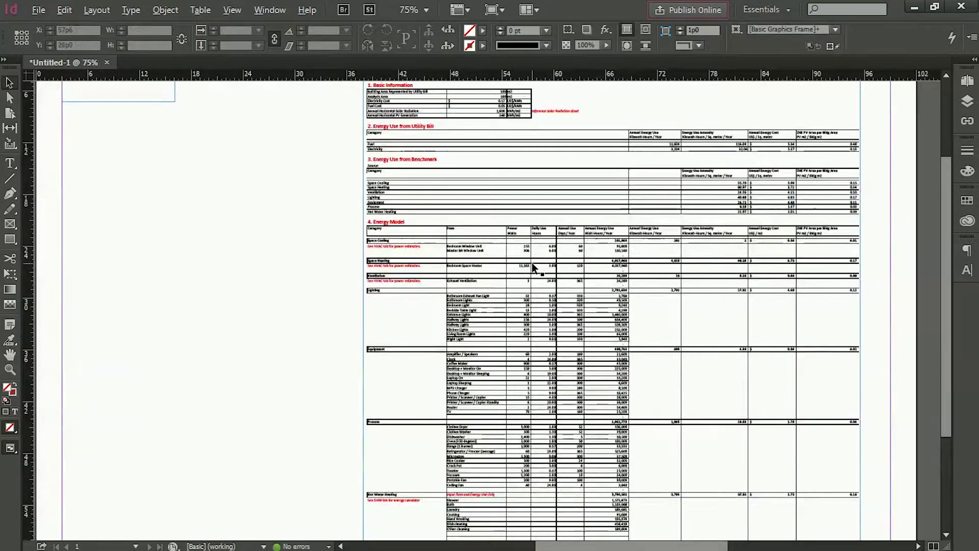
scroll(534, 267, "up", 4)
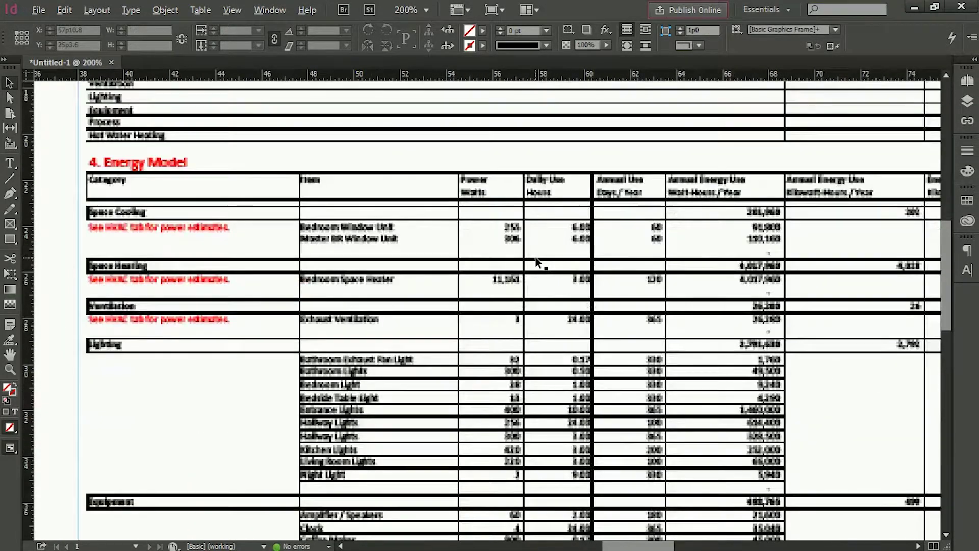
key("alt")
left_click(509, 310)
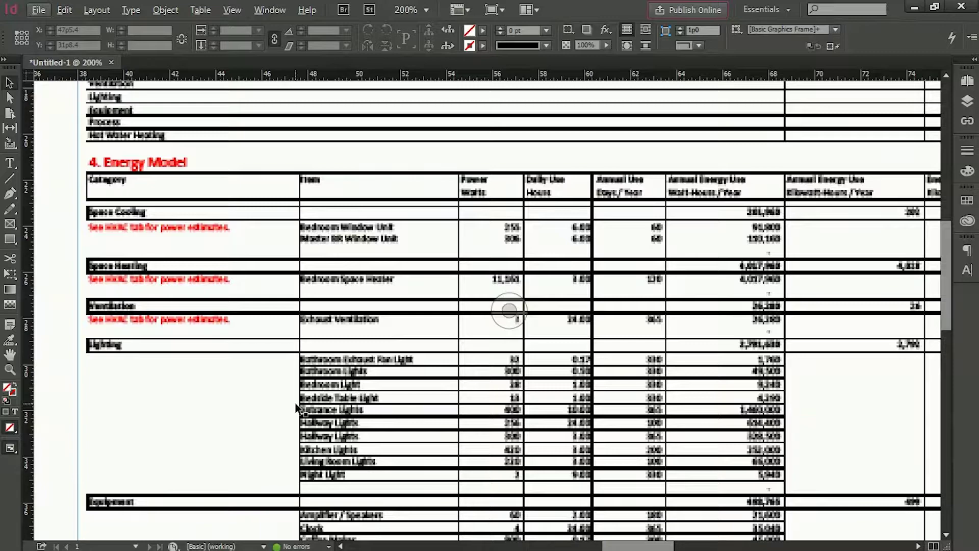
left_click_drag(296, 406, 315, 320)
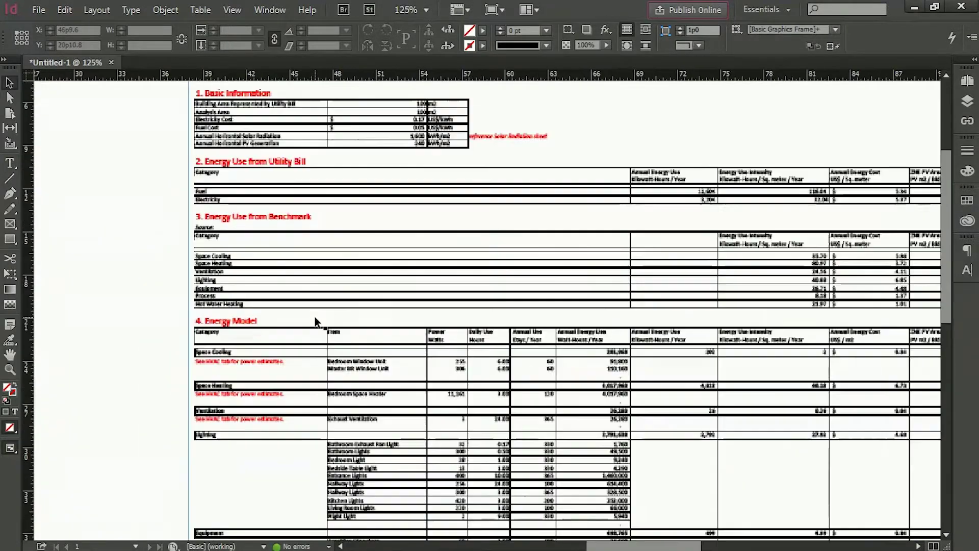
scroll(317, 322, "up", 3)
scroll(403, 328, "down", 1)
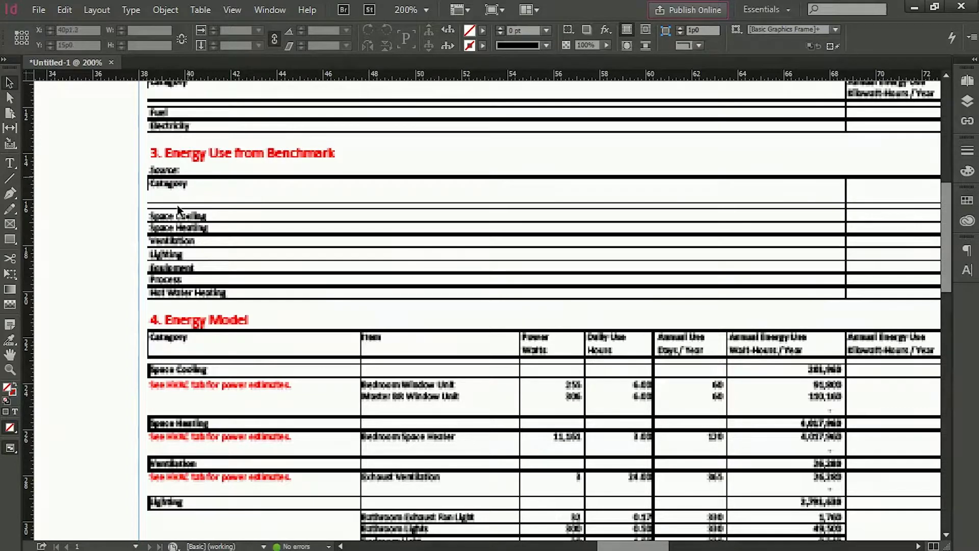
left_click(232, 9)
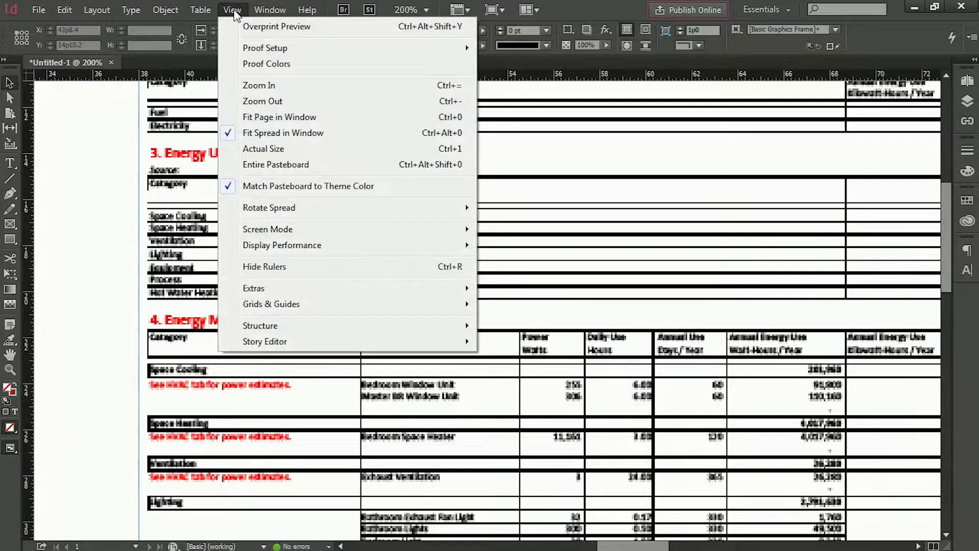
left_click(273, 26)
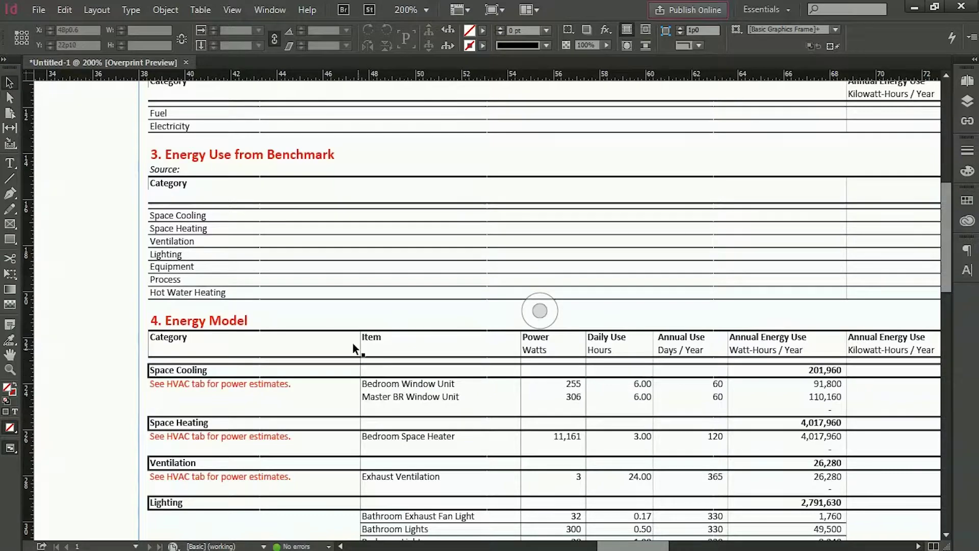
scroll(380, 198, "down", 2)
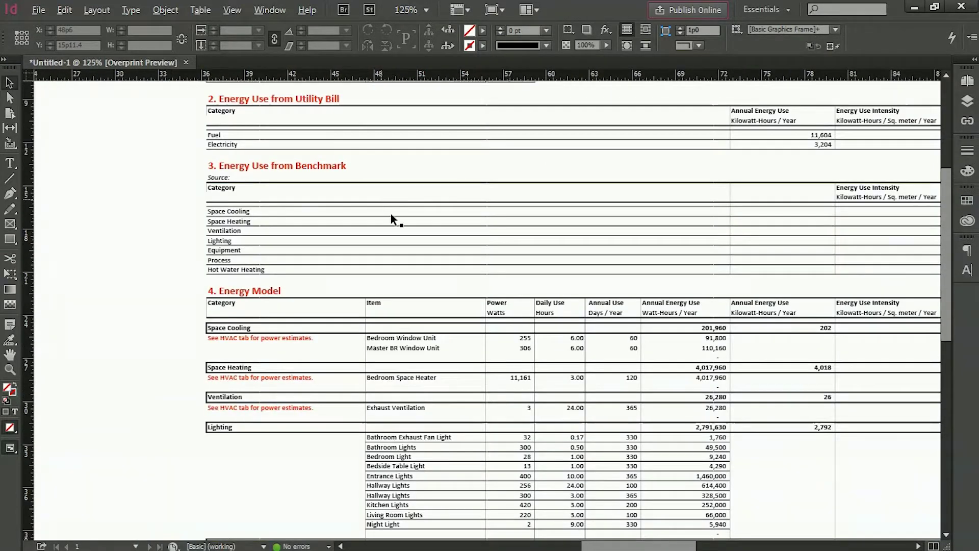
scroll(392, 215, "down", 3)
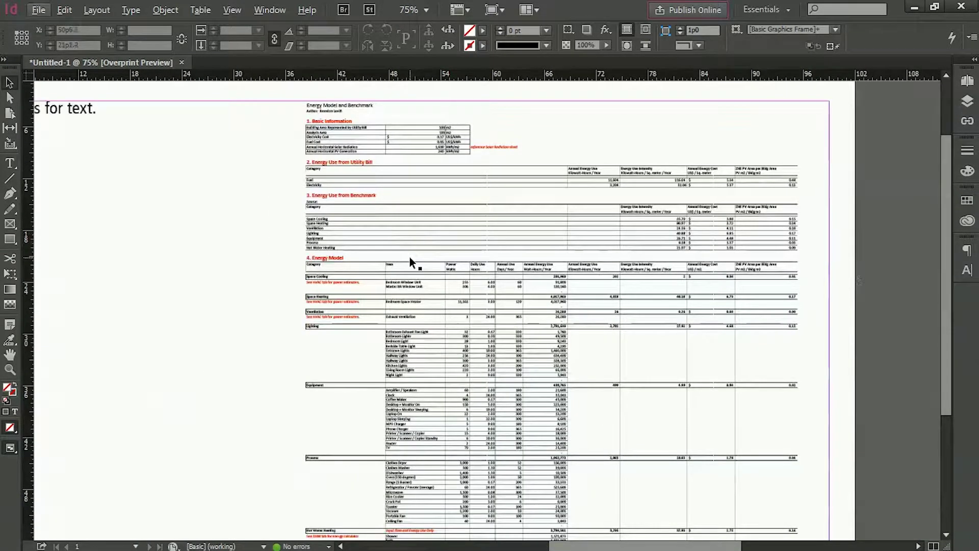
left_click(237, 8)
left_click(271, 26)
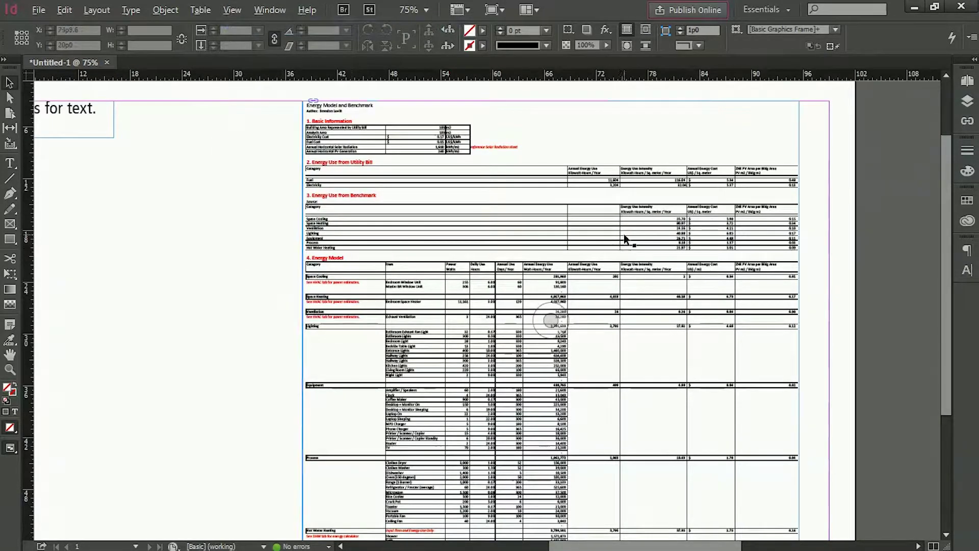
scroll(623, 252, "down", 1)
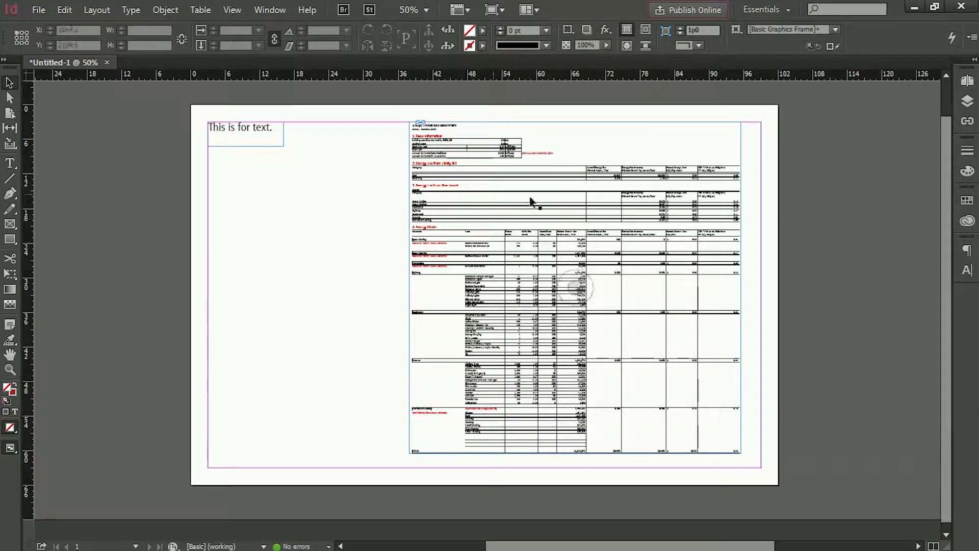
Nudge the energy-model PDF frame slightly left and down to X 35p7.5, Y 3p7.5
left_click(643, 185)
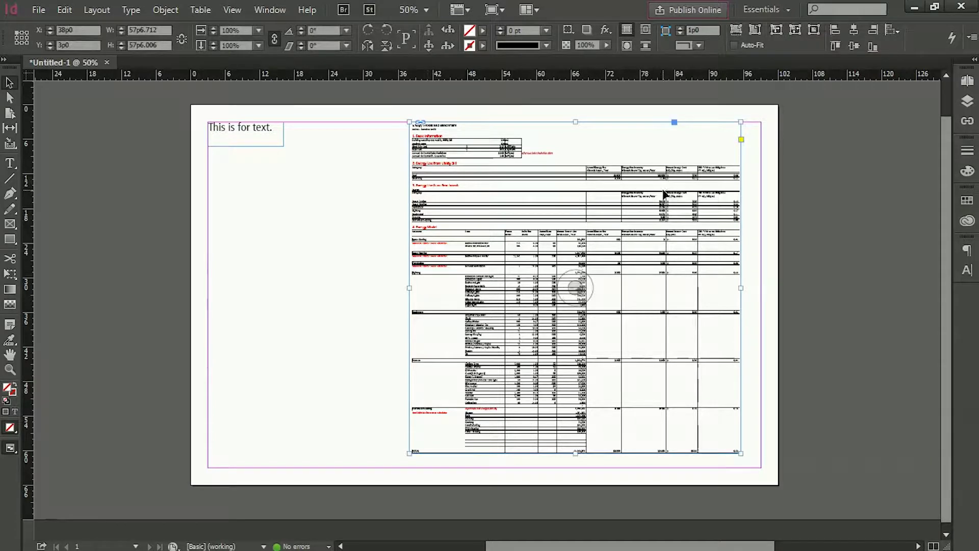
left_click_drag(659, 192, 645, 196)
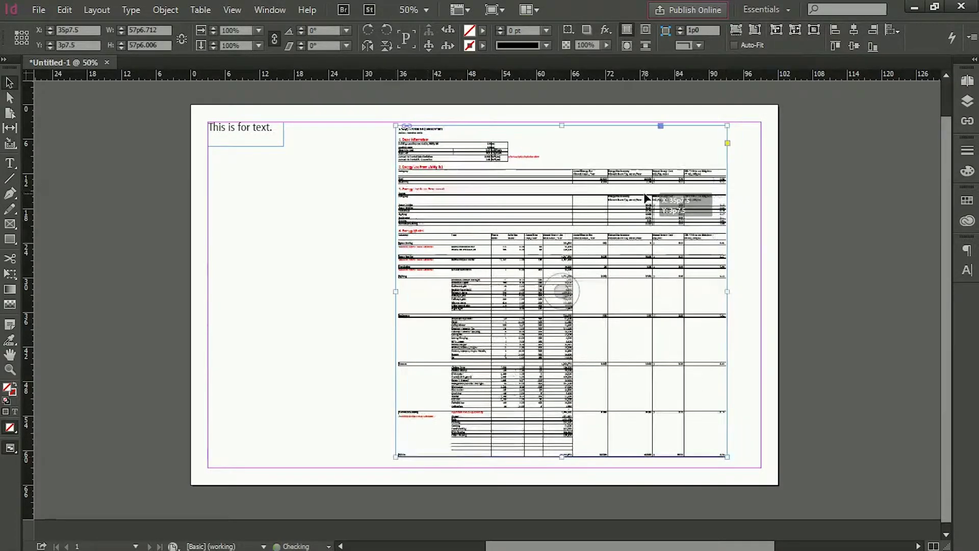
left_click(816, 219)
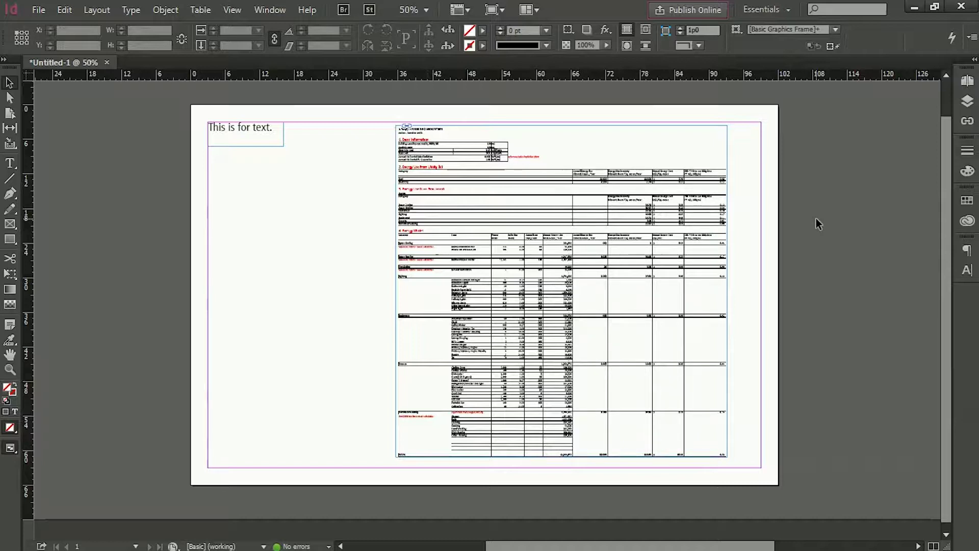
left_click(519, 250)
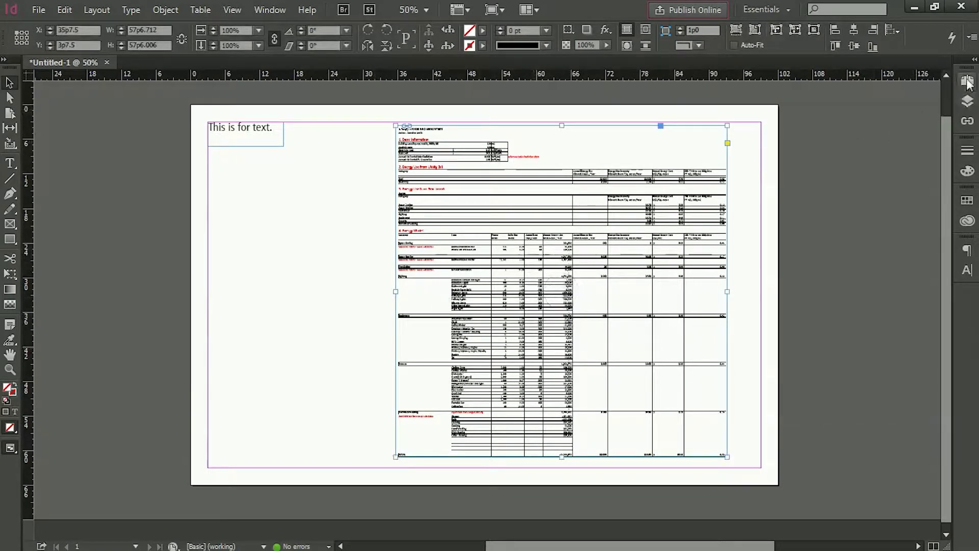
Widen the Links panel and begin relinking the missing Initial Energy Model.pdf
left_click(968, 122)
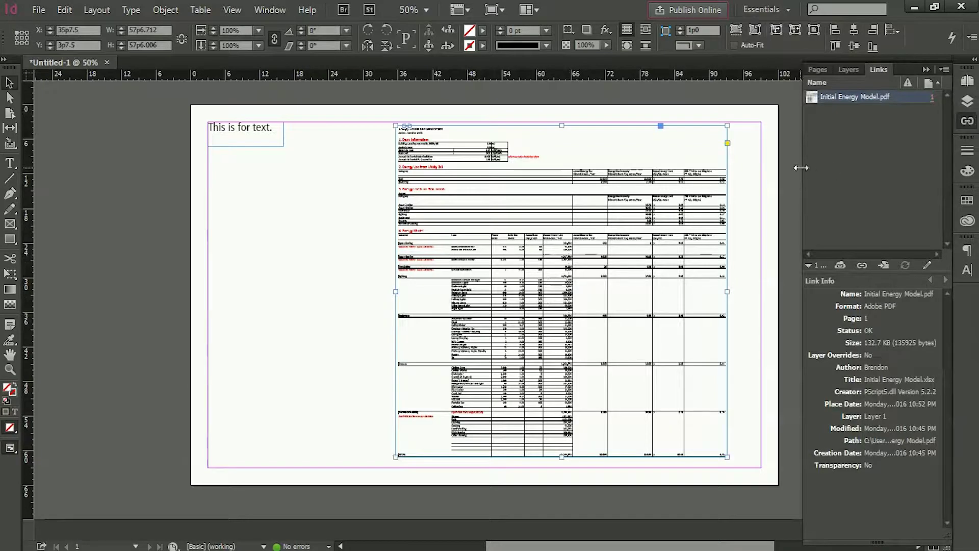
left_click_drag(801, 168, 703, 167)
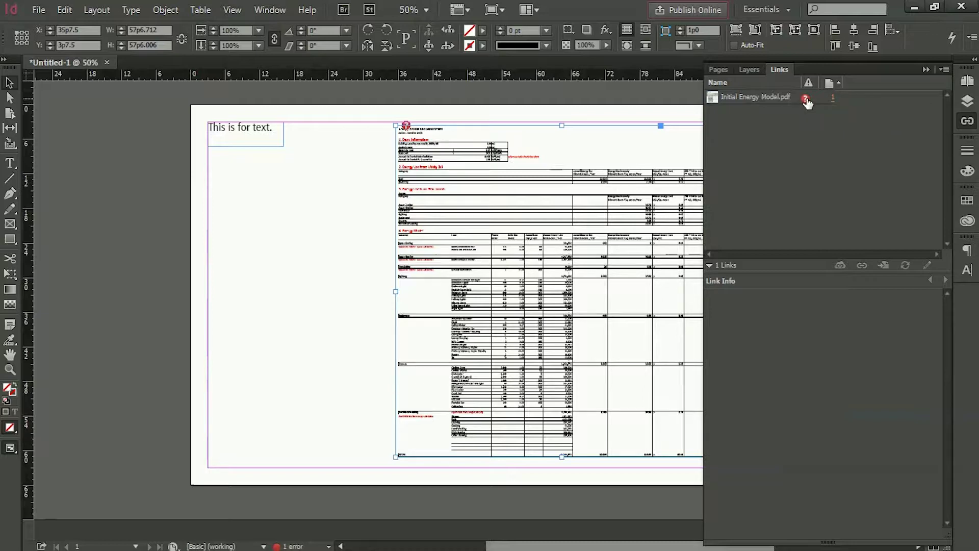
double_click(806, 99)
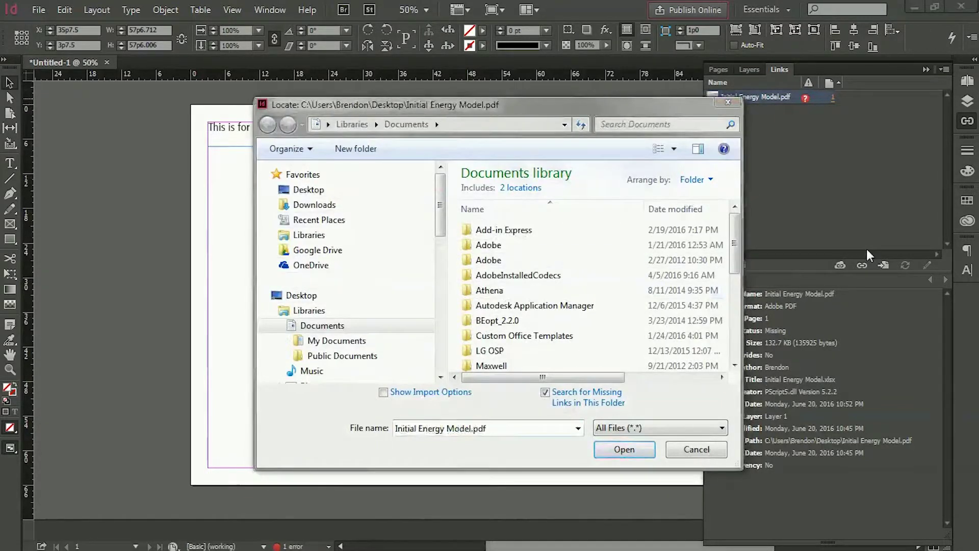
Relink Initial Energy Model.pdf to its copy in the T03 Initial Energy Model\Video\MP4 folder
left_click(326, 422)
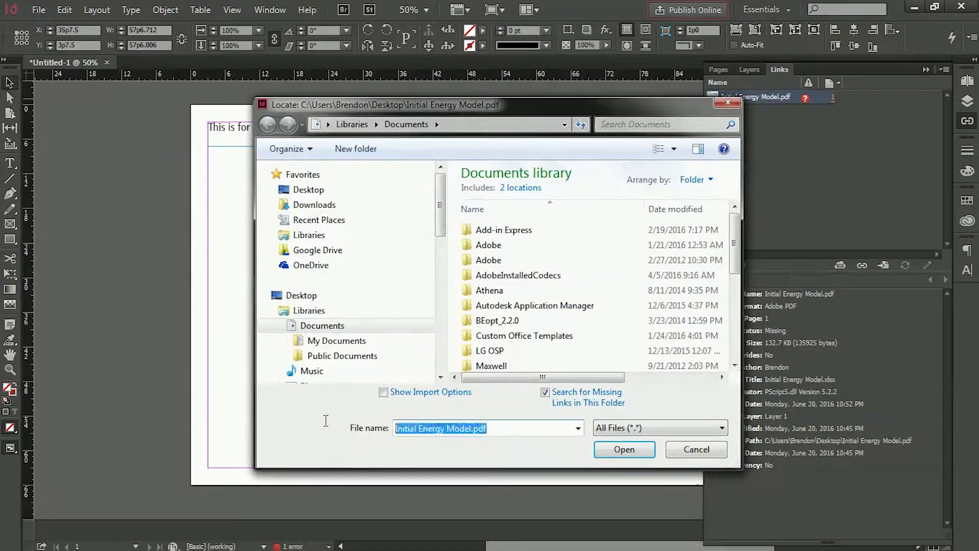
key("ctrl+v")
left_click(597, 451)
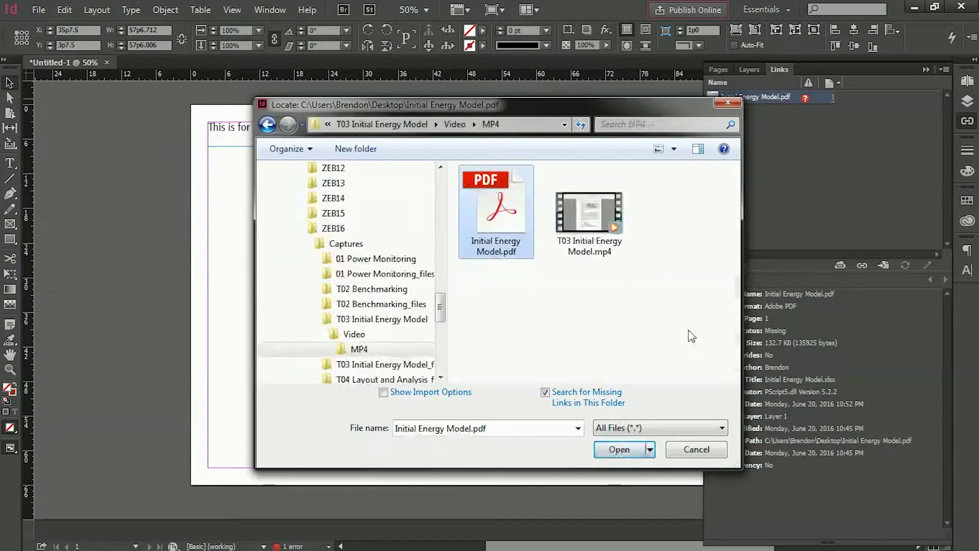
left_click(499, 217)
left_click(619, 449)
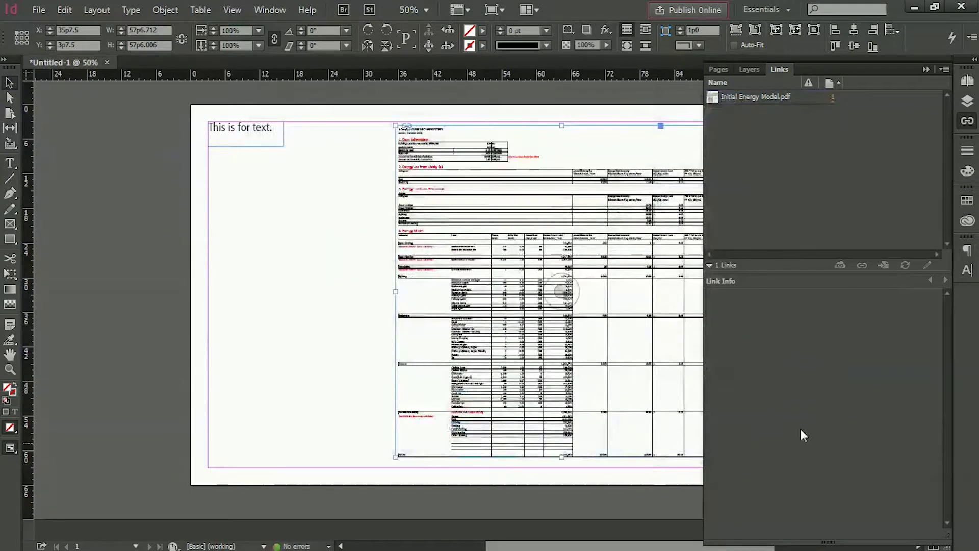
left_click(470, 220)
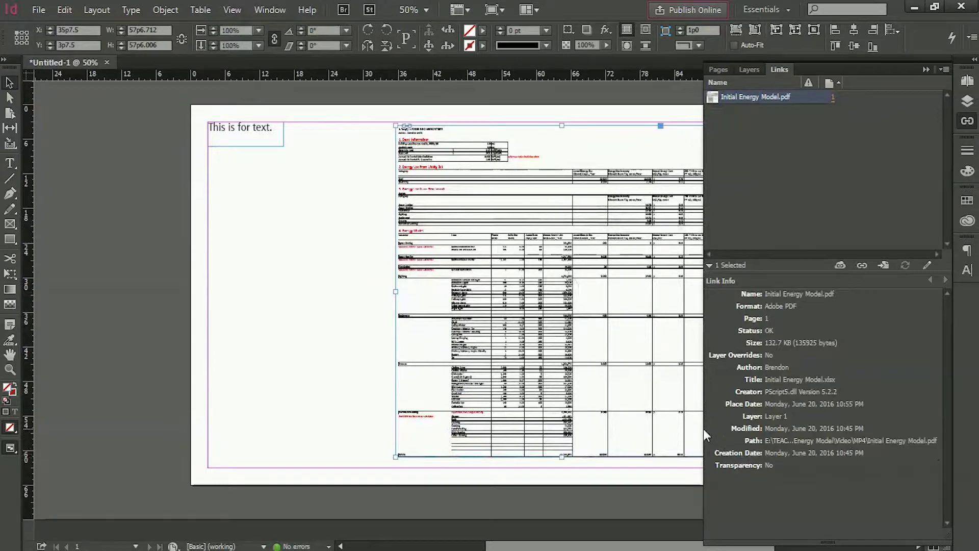
left_click_drag(704, 430, 377, 378)
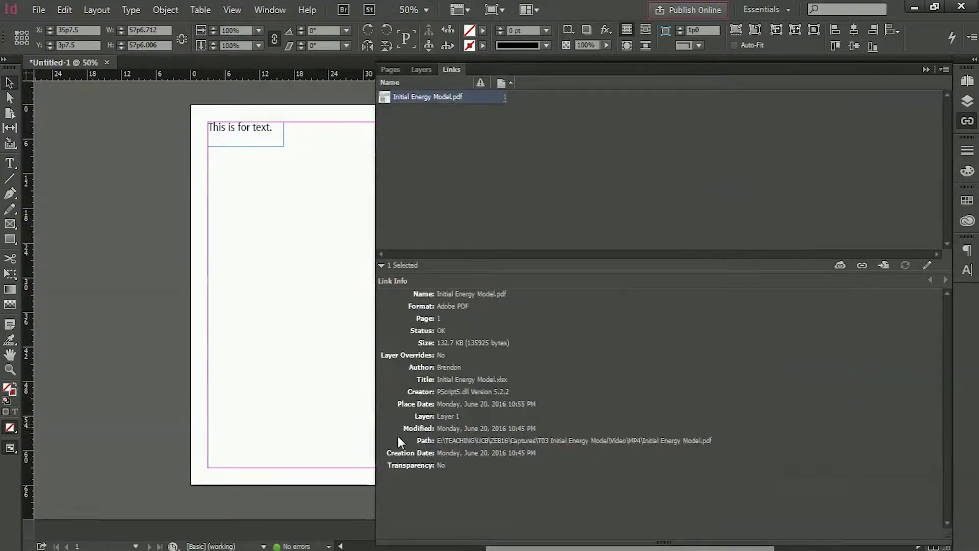
left_click_drag(378, 432, 755, 457)
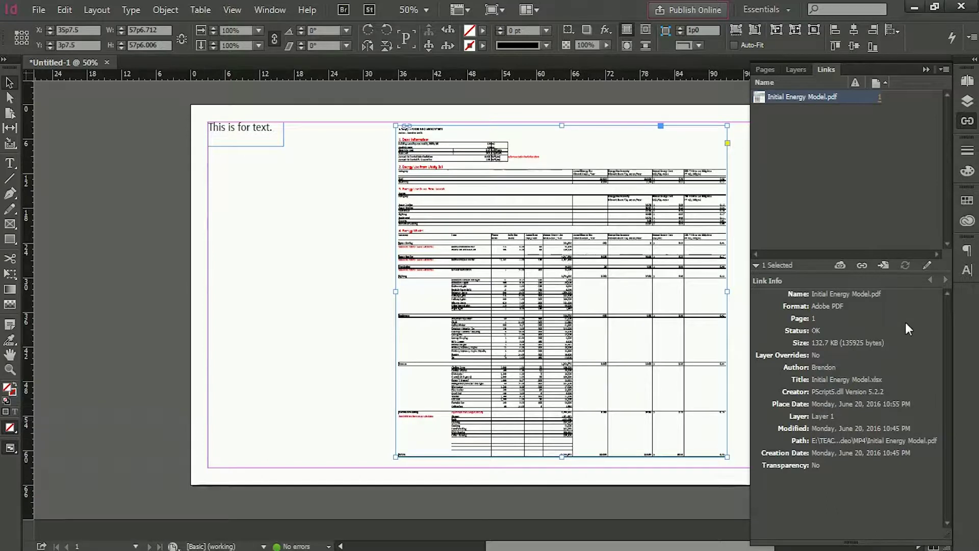
key("ctrl+shift+a")
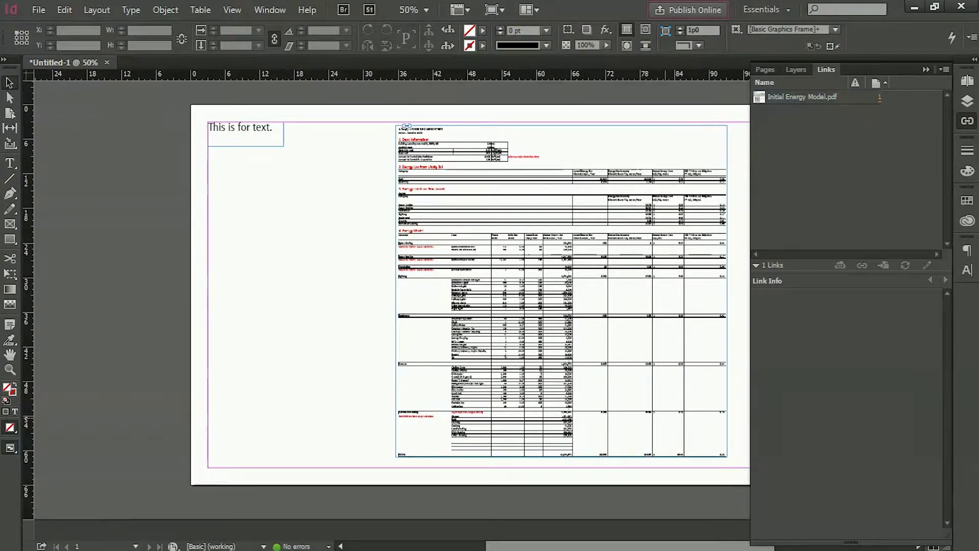
left_click(561, 291)
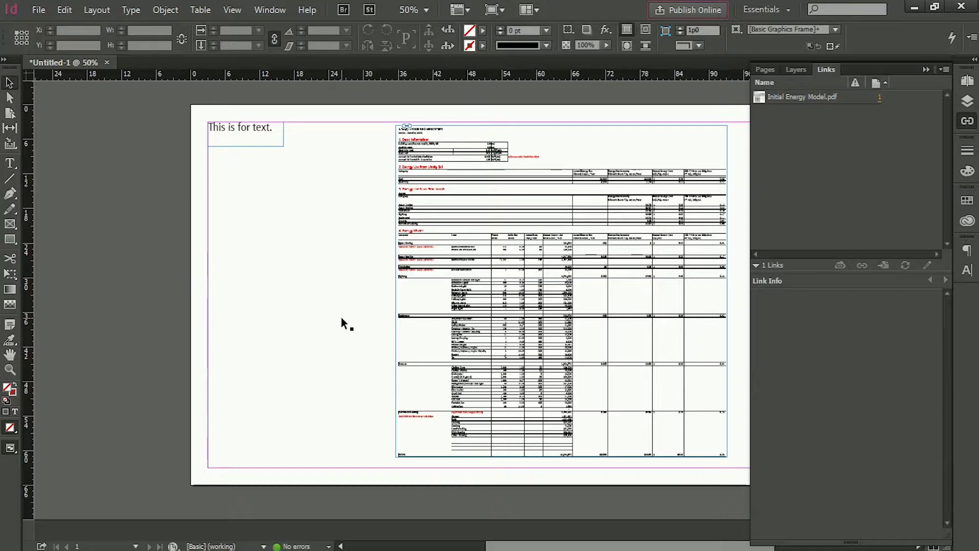
Load Initial Energy Model.pdf for placing, with import options set to place all pages
key("ctrl+d")
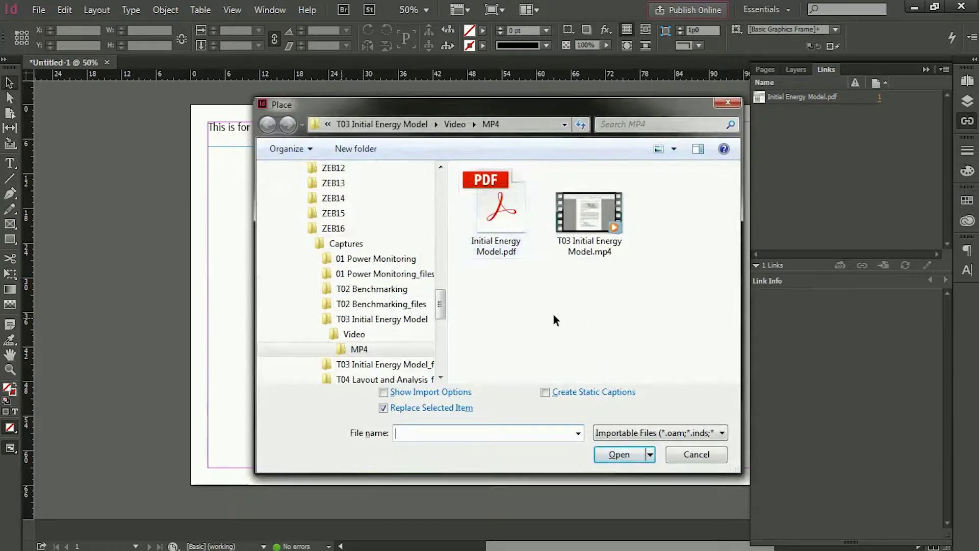
left_click(501, 221)
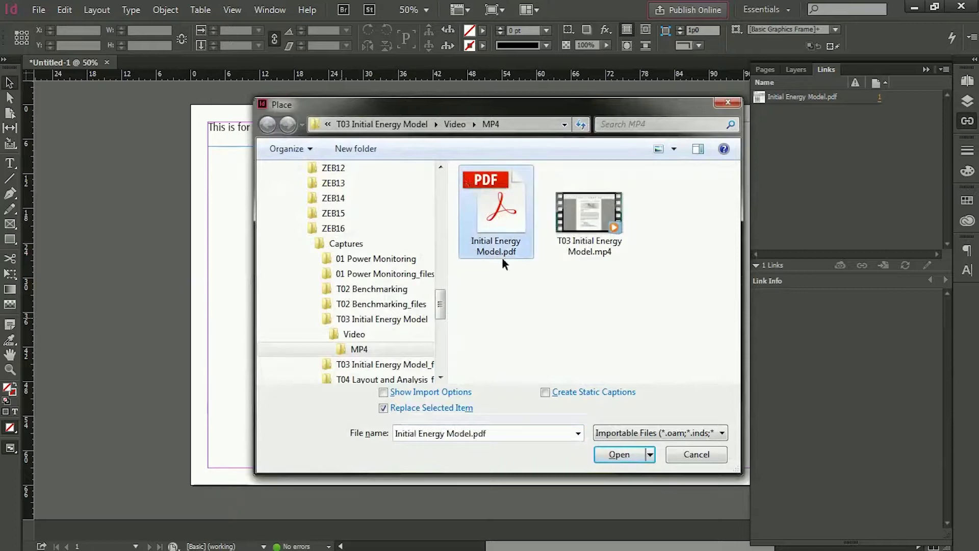
left_click(383, 393)
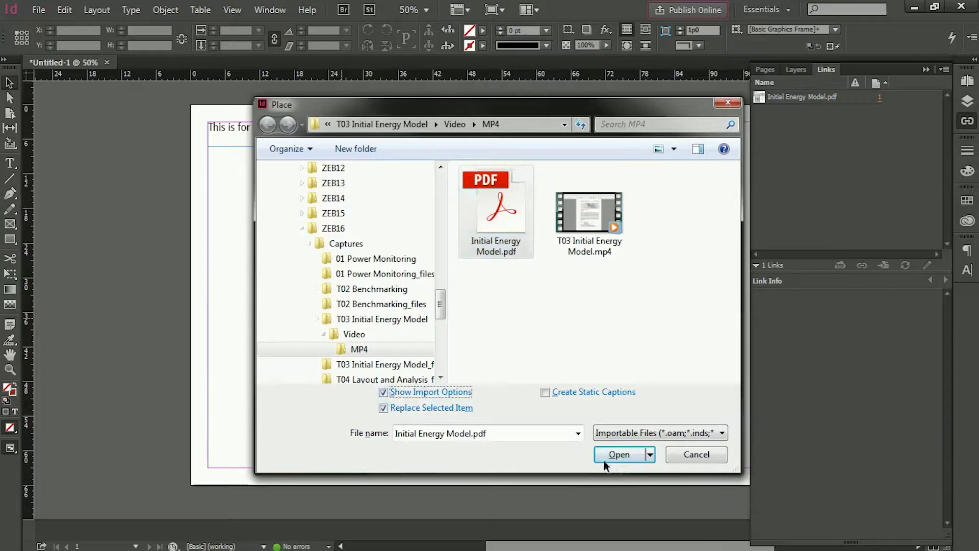
left_click(616, 454)
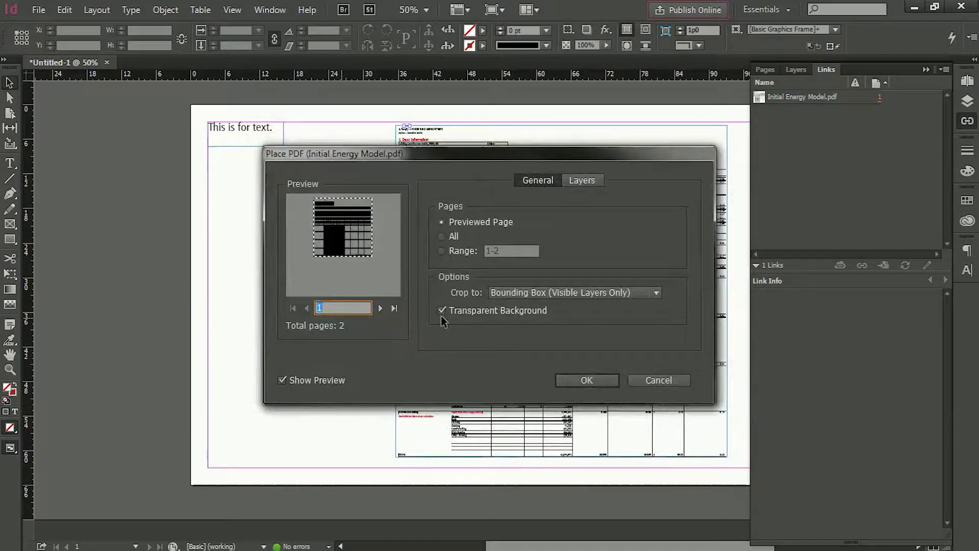
left_click(440, 238)
left_click(443, 255)
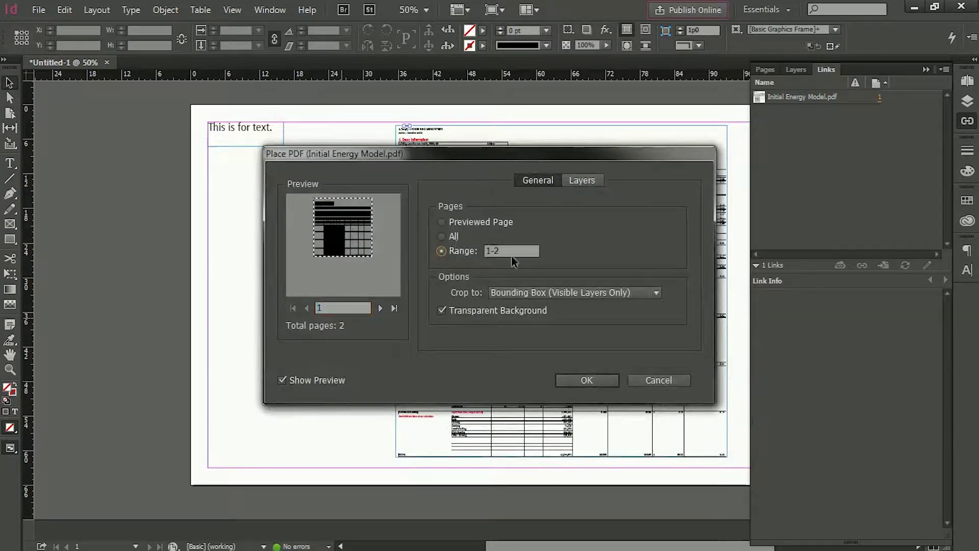
left_click(440, 237)
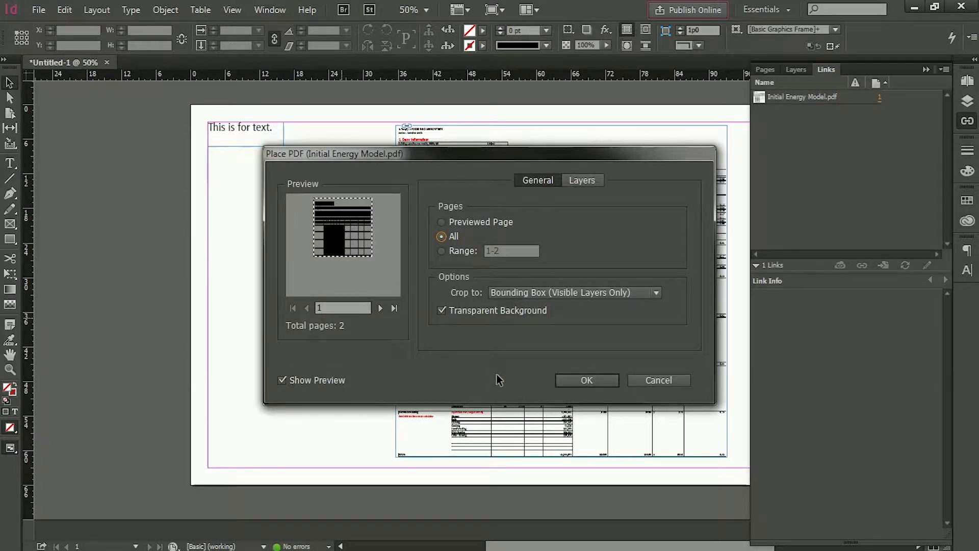
left_click(581, 380)
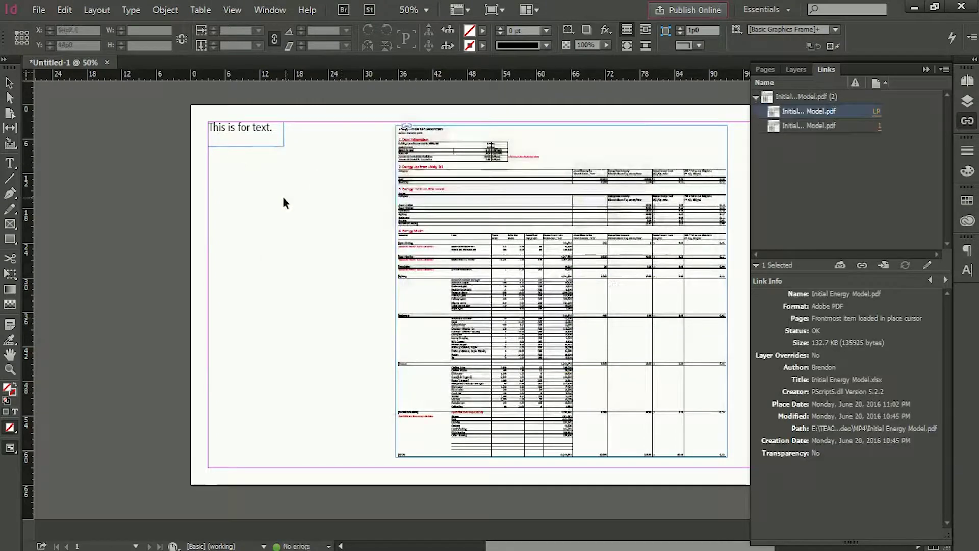
Place the PDF pages on page 1, delete the duplicate, and set the table at top right
left_click(335, 145)
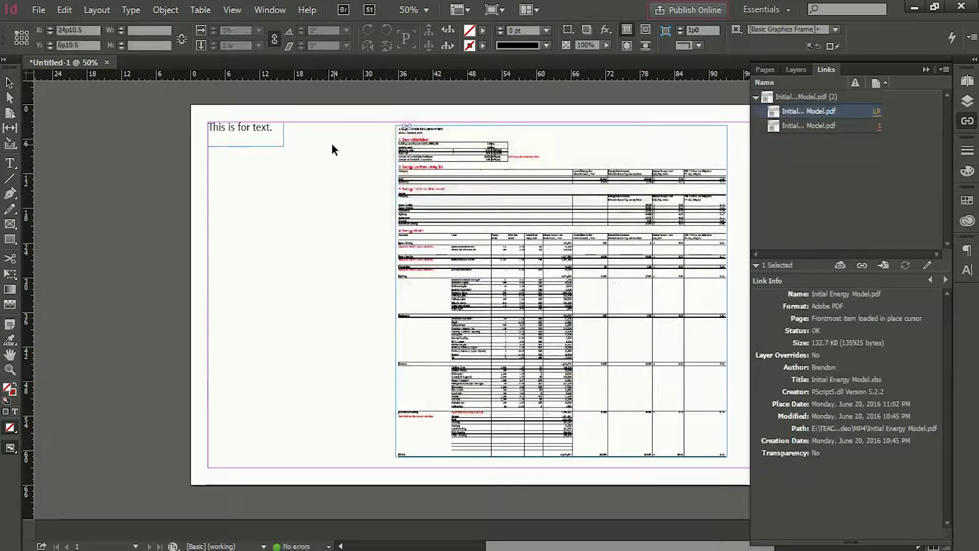
left_click(248, 228)
left_click(302, 188)
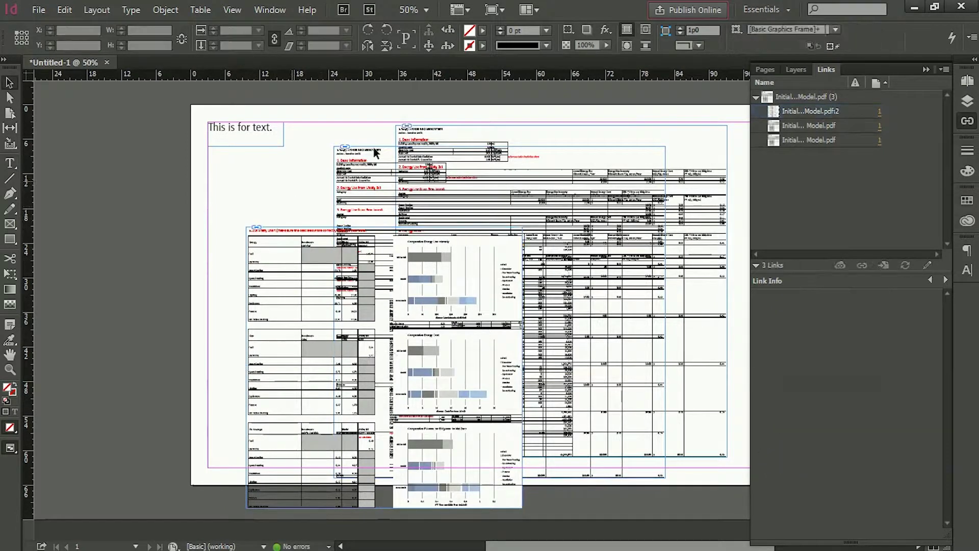
left_click(439, 135)
key("Delete")
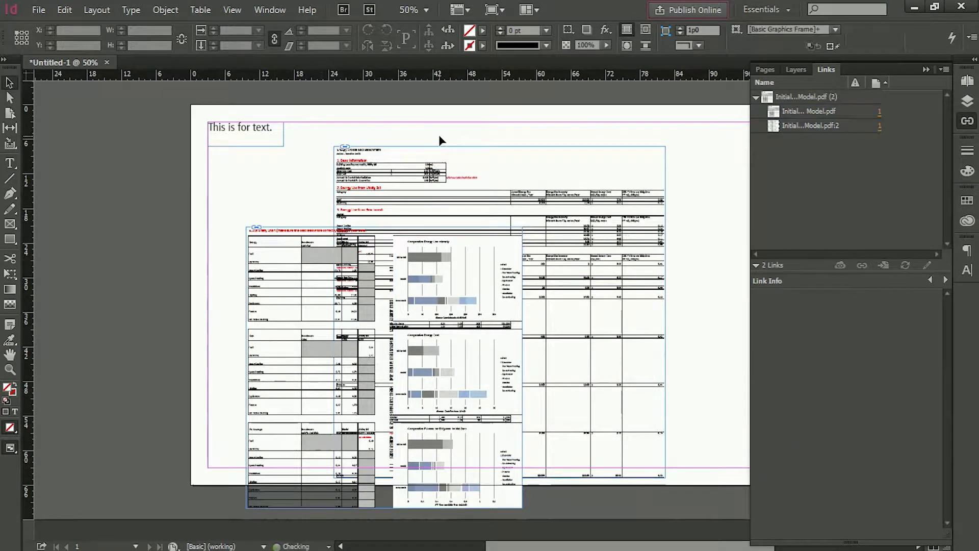
left_click_drag(418, 156, 470, 137)
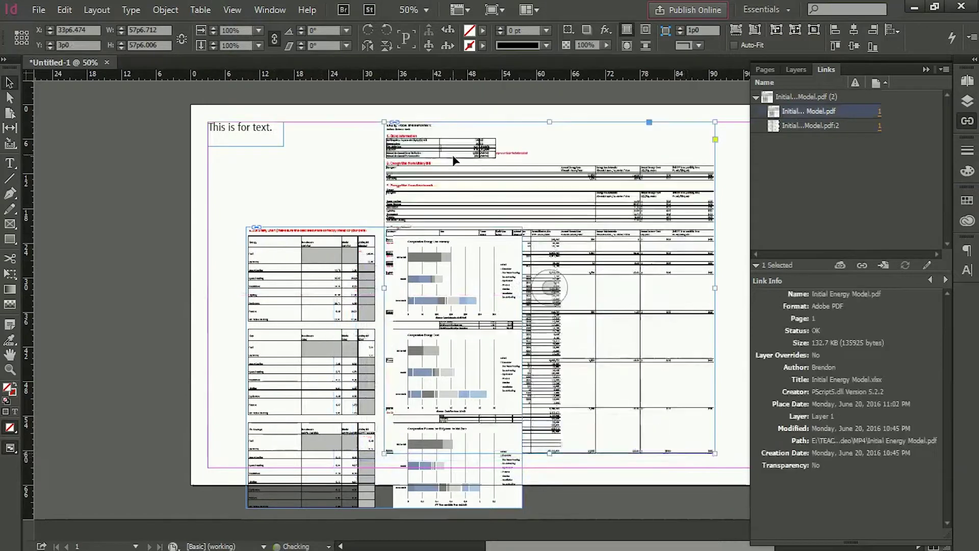
left_click(968, 121)
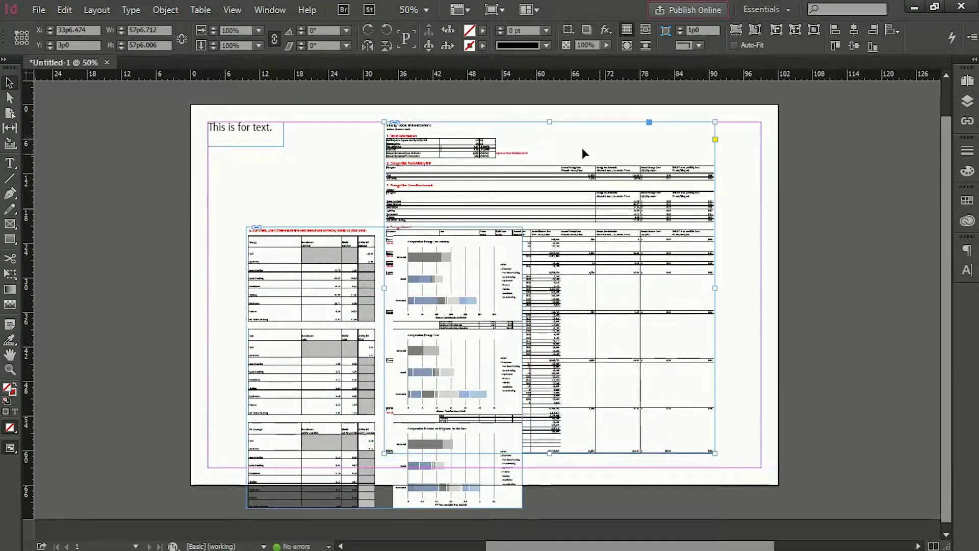
left_click_drag(623, 137, 666, 138)
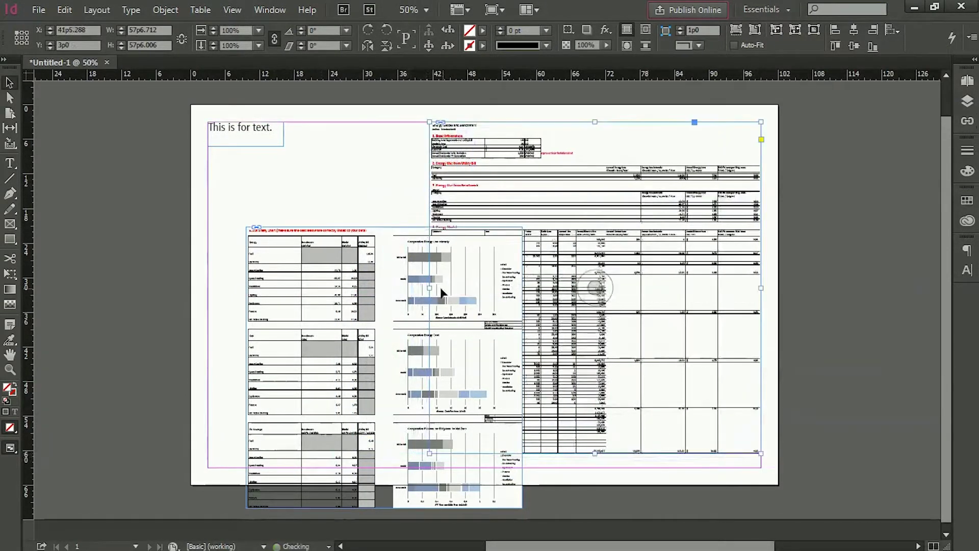
Shrink the summary tables-and-charts frame to about two-thirds size and move it to lower left
left_click(339, 263)
left_click_drag(378, 302, 314, 296)
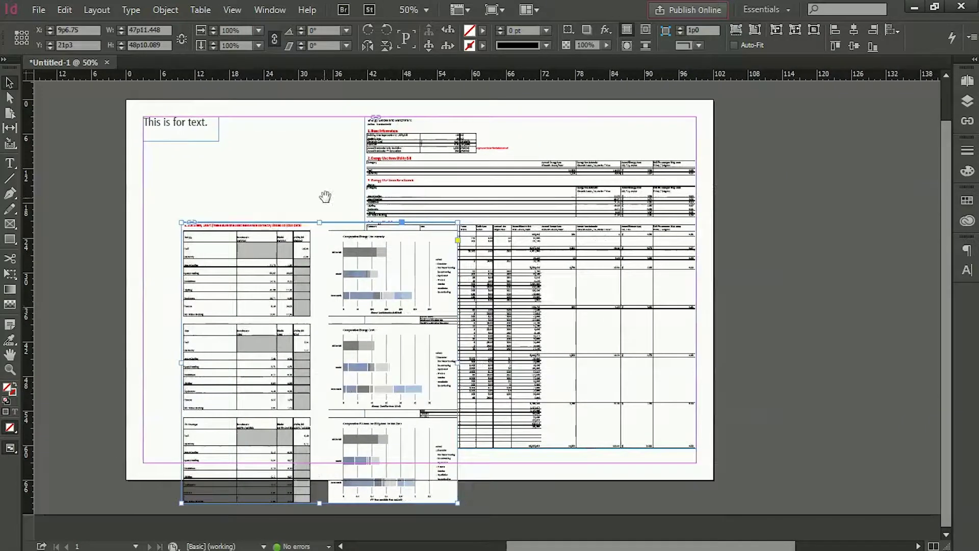
left_click_drag(275, 167, 270, 145)
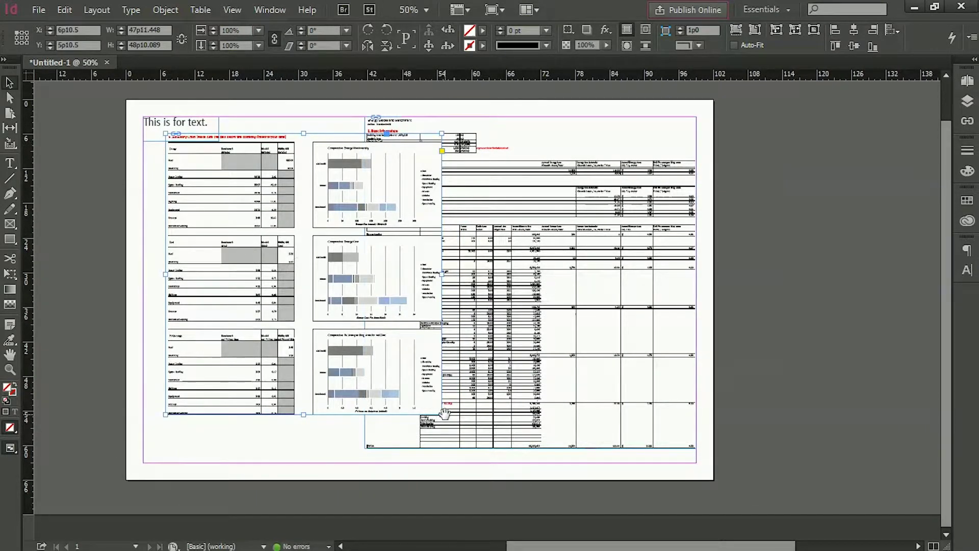
left_click_drag(445, 413, 353, 323)
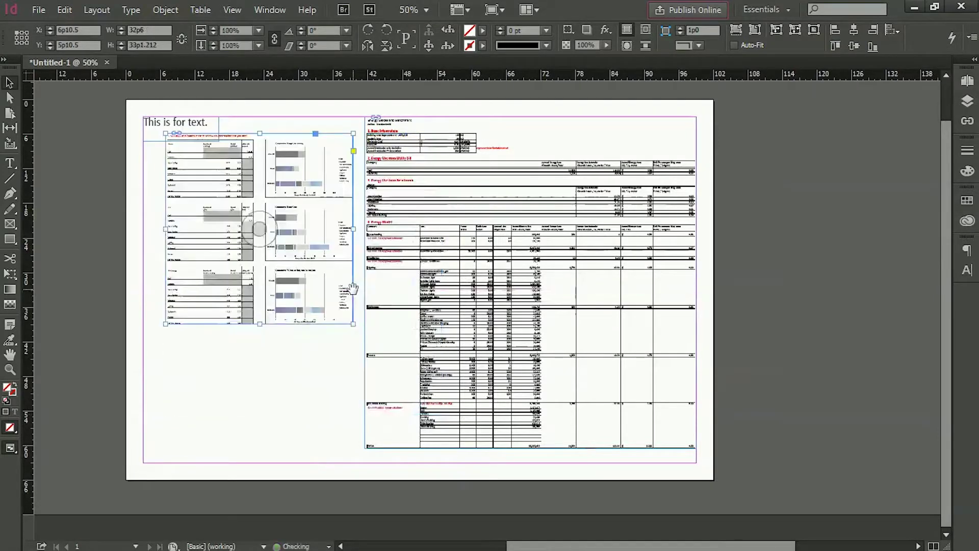
left_click_drag(311, 267, 286, 389)
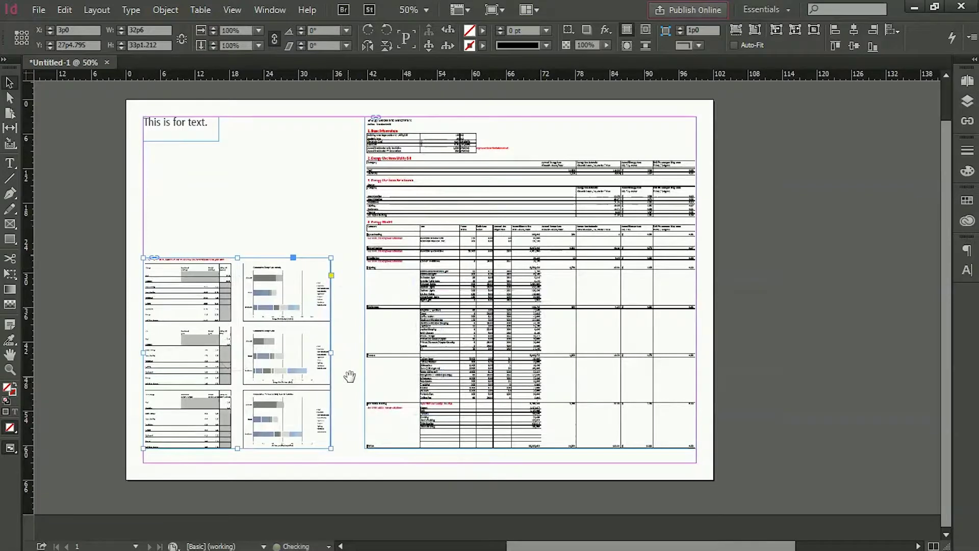
left_click(809, 366)
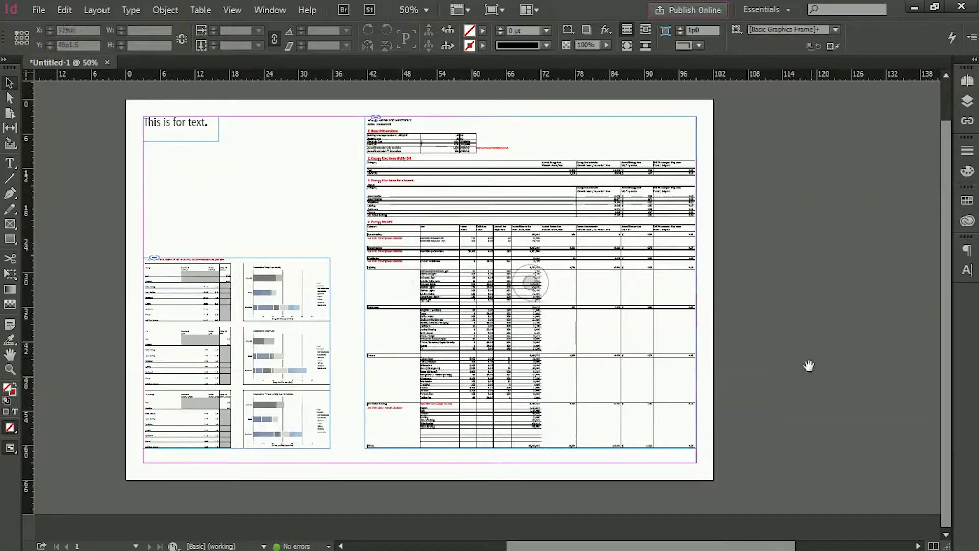
Add new pages until the document has seven, then remove the summary charts frame from page 1
left_click(967, 80)
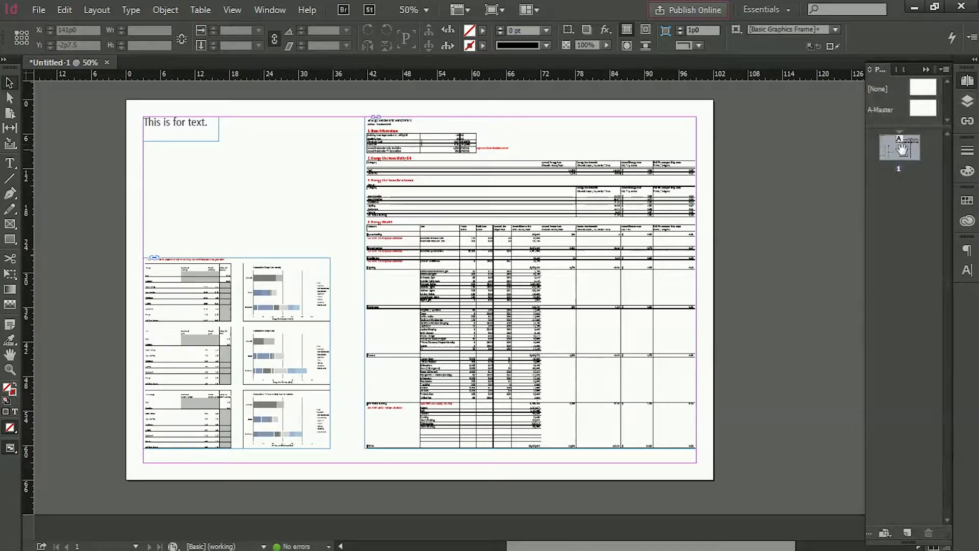
left_click(907, 532)
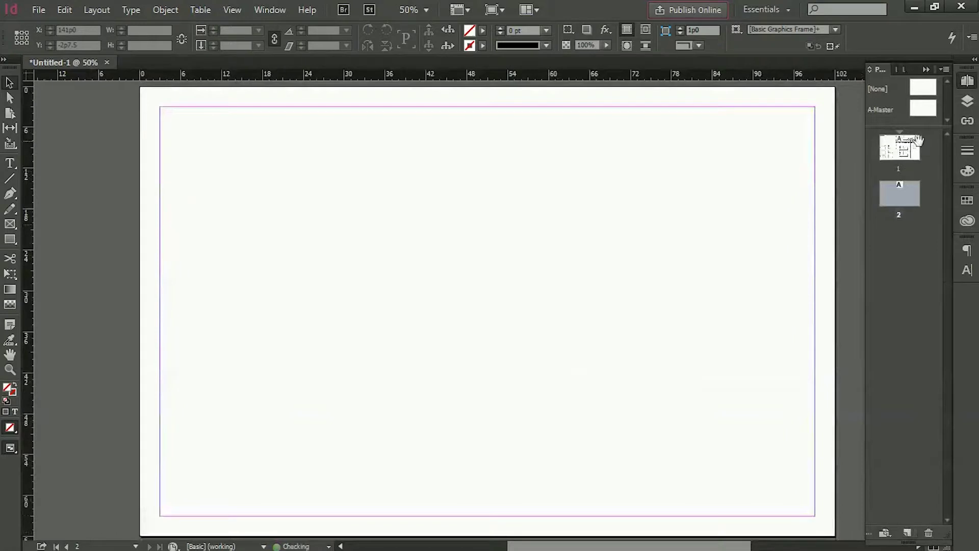
left_click(907, 532)
left_click(908, 532)
left_click(908, 532)
left_click(908, 532)
left_click(908, 532)
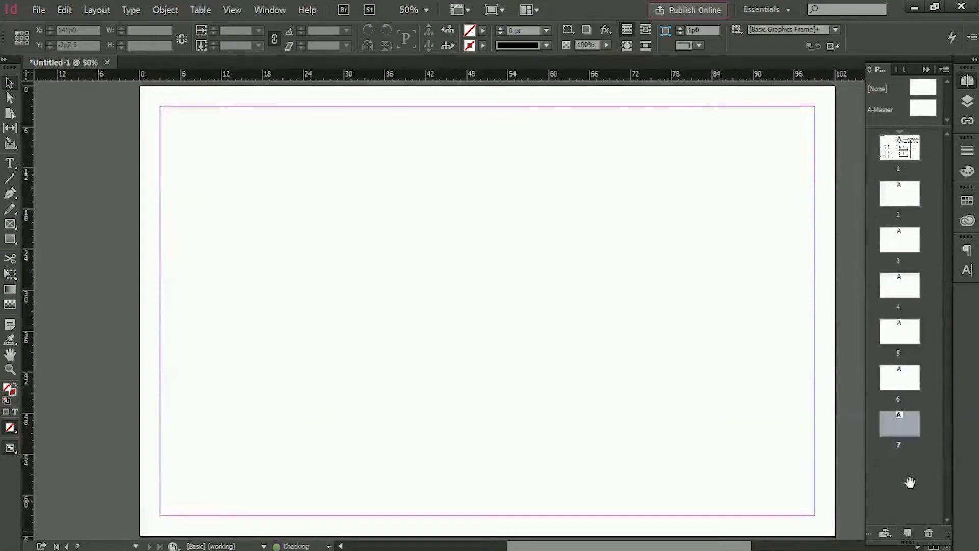
double_click(899, 148)
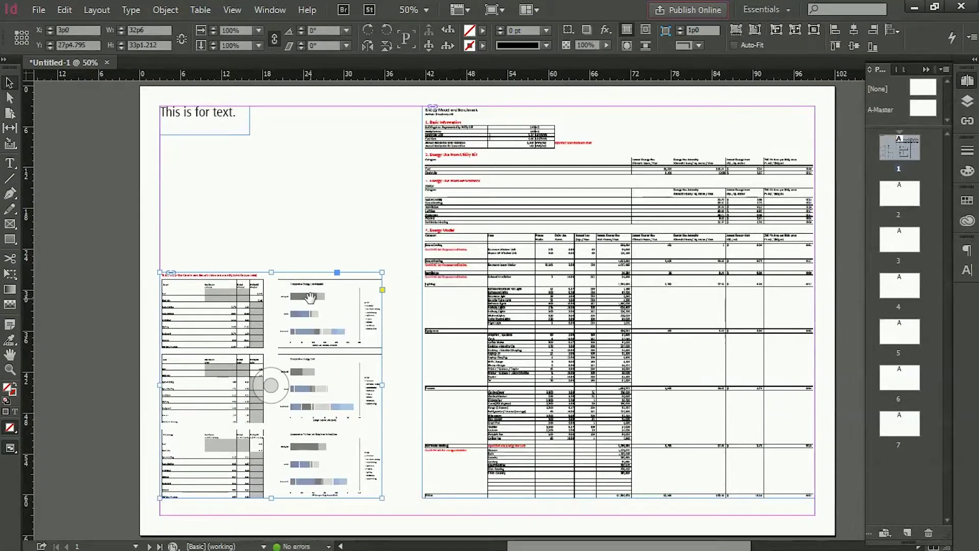
key("Delete")
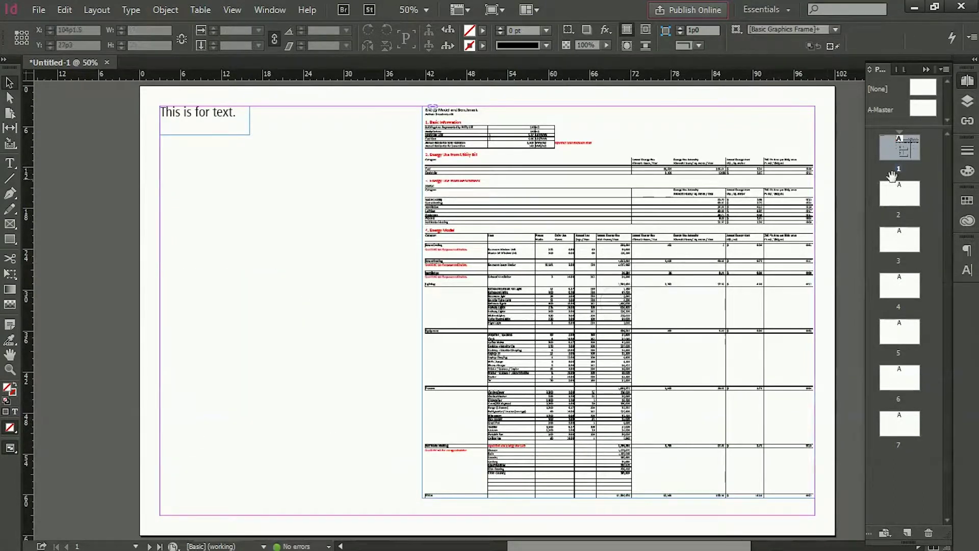
Paste the summary frame onto page 2, scale it to full page height and centre it horizontally
double_click(897, 192)
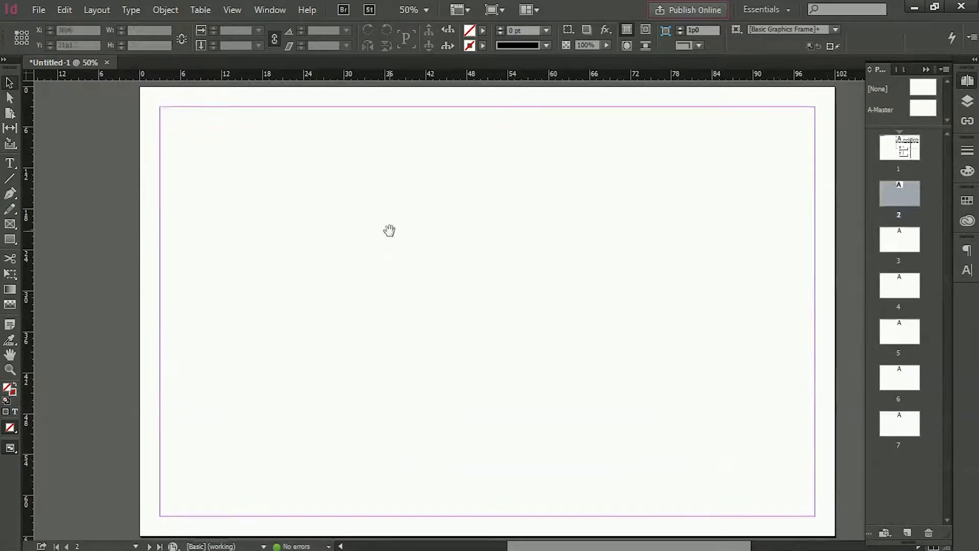
key("ctrl+v")
left_click_drag(416, 246, 201, 158)
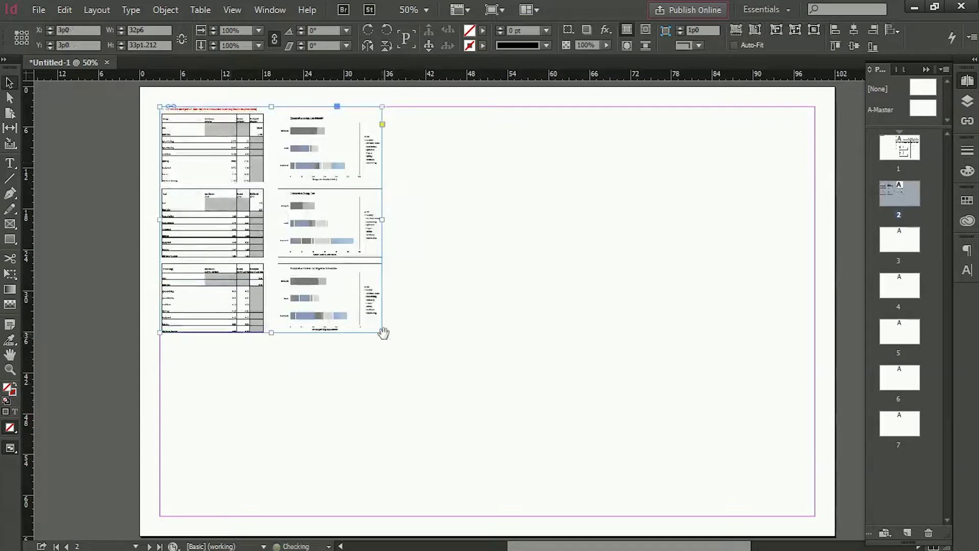
left_click_drag(384, 332, 562, 516)
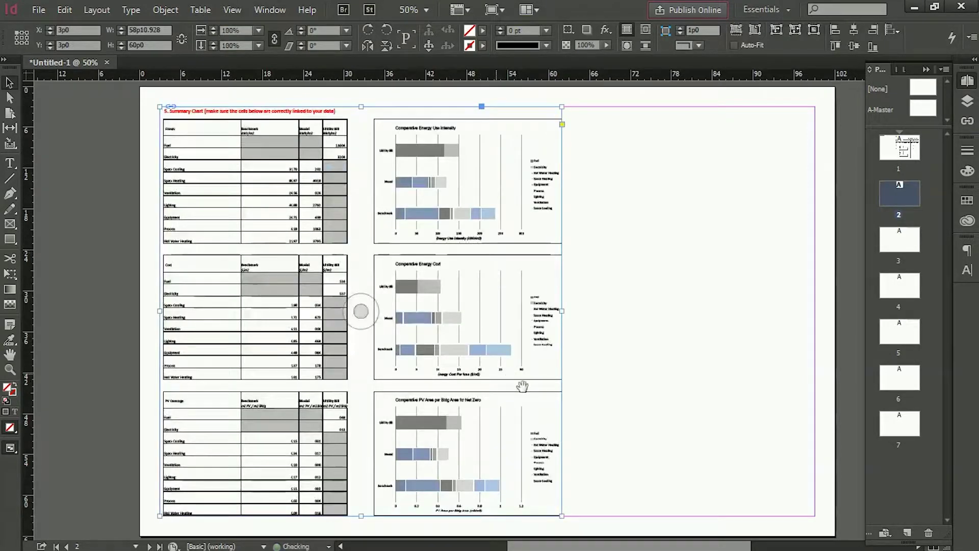
left_click_drag(491, 395, 600, 403)
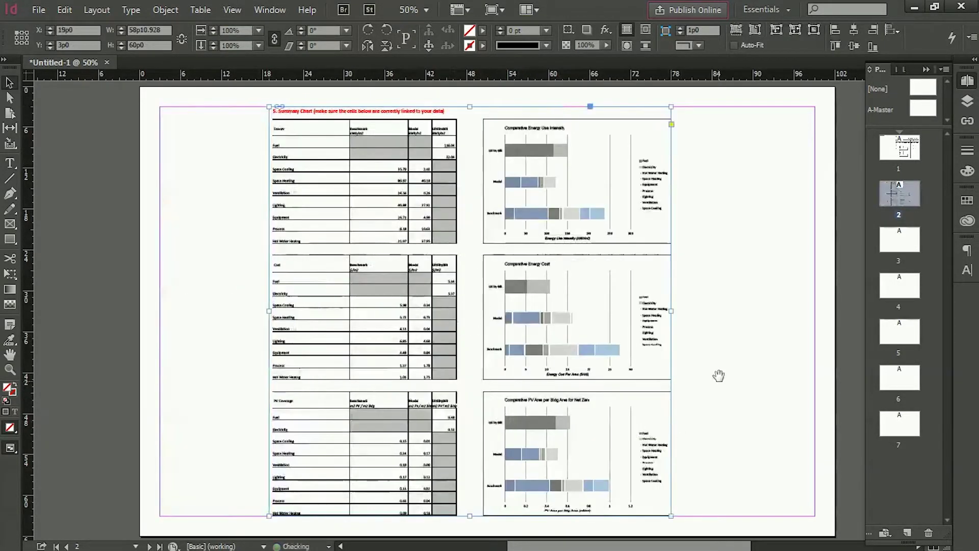
left_click(719, 376)
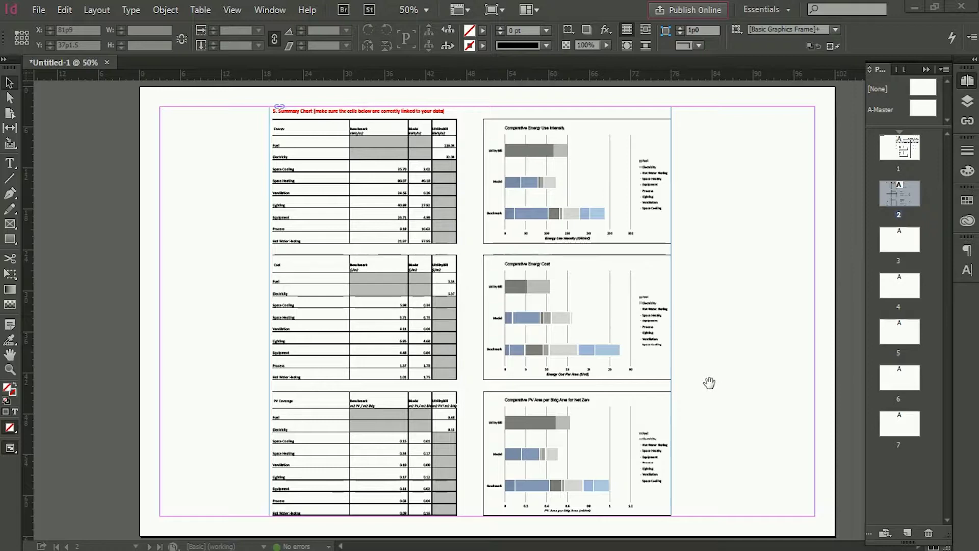
double_click(879, 110)
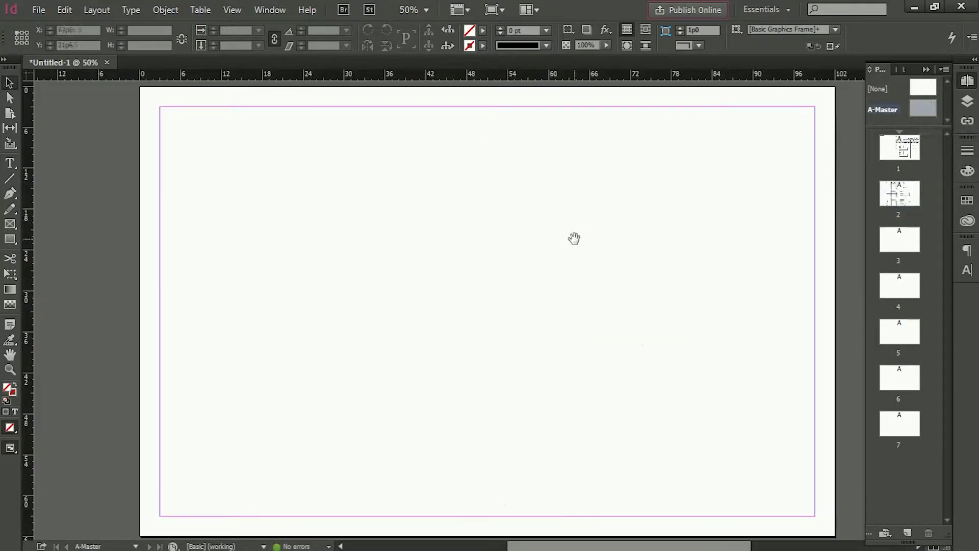
Draw a text frame at the master's top left and type the ZERO ENERGY BUILDING title block
left_click(9, 162)
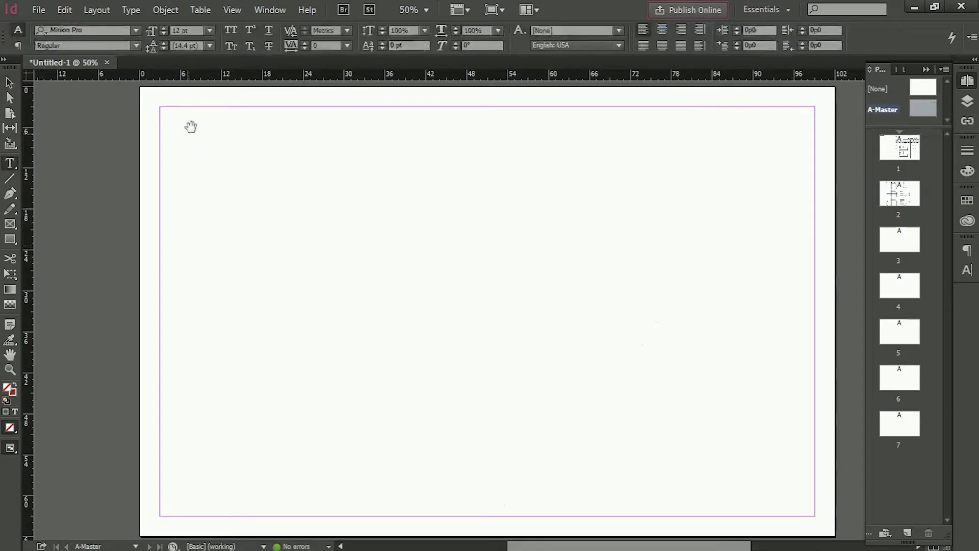
left_click_drag(174, 110, 458, 243)
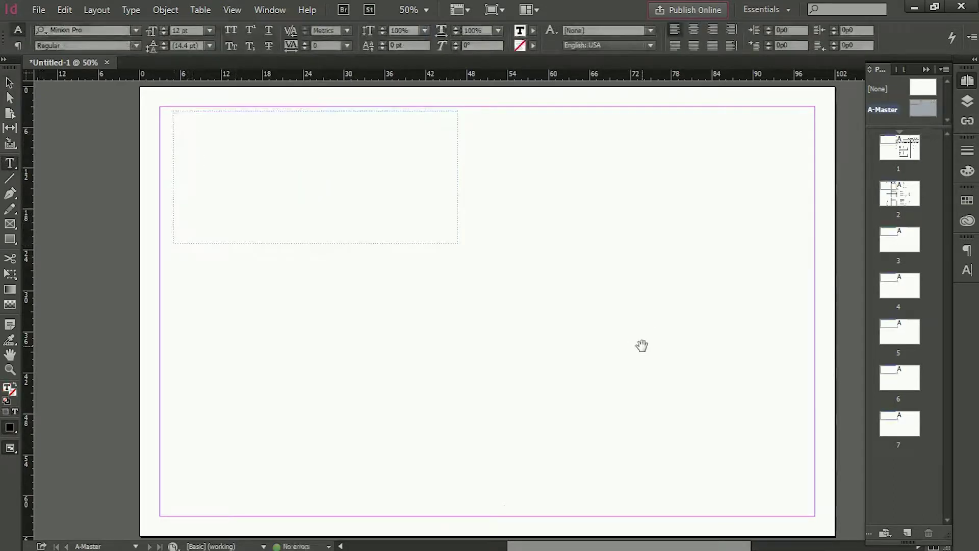
type("Ze")
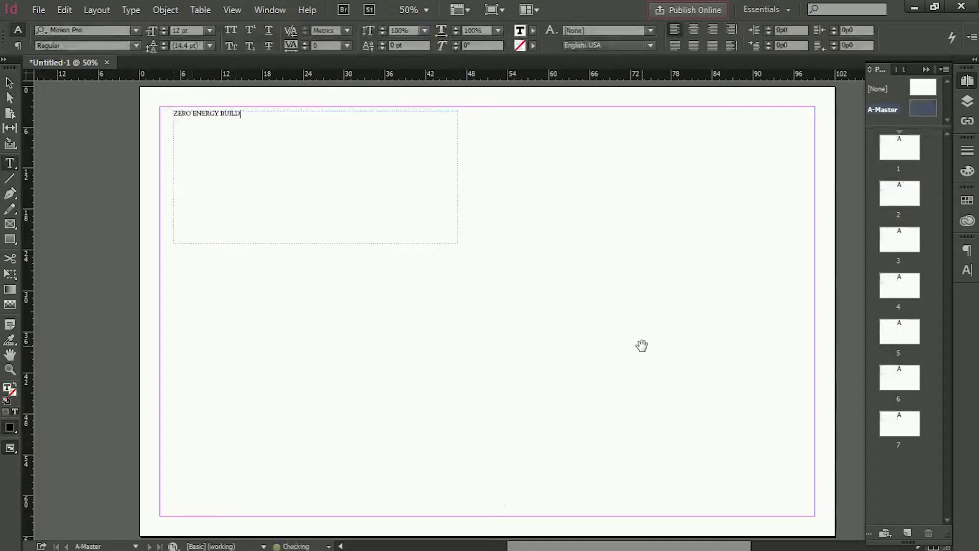
type("RNEDO")
type("ENDON LEVITT")
key("ctrl+w")
left_click(628, 300)
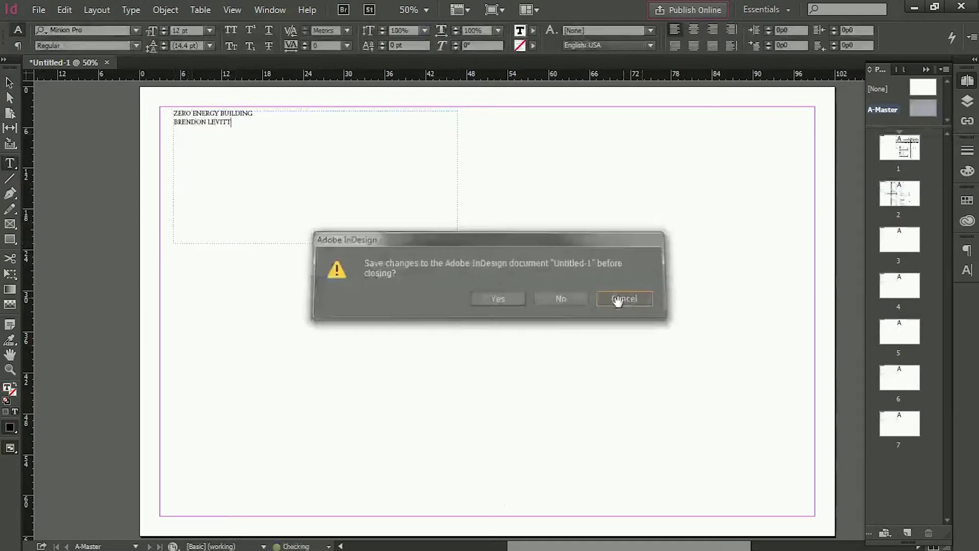
Apply the Lucida Sans font to all the title text
key("ctrl+a")
left_click(136, 30)
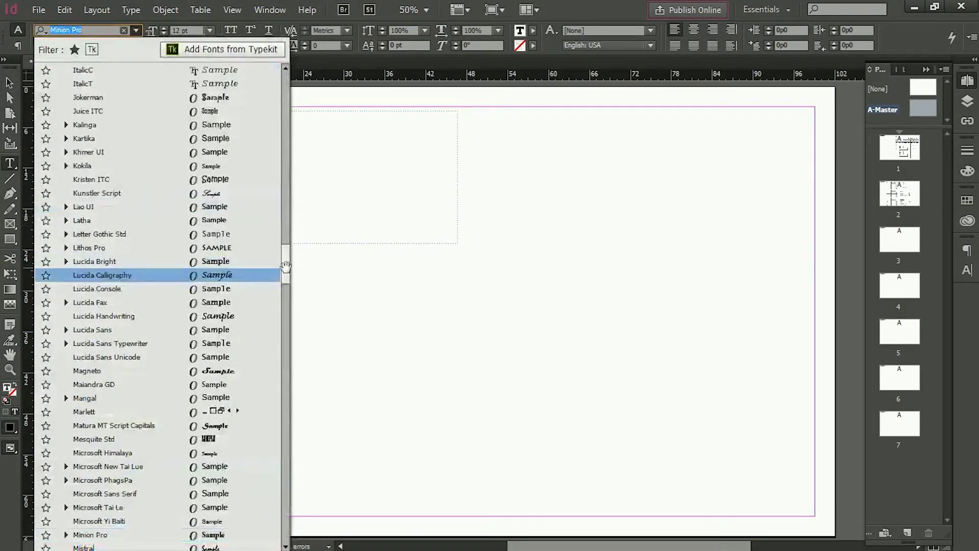
scroll(285, 265, "down", 1)
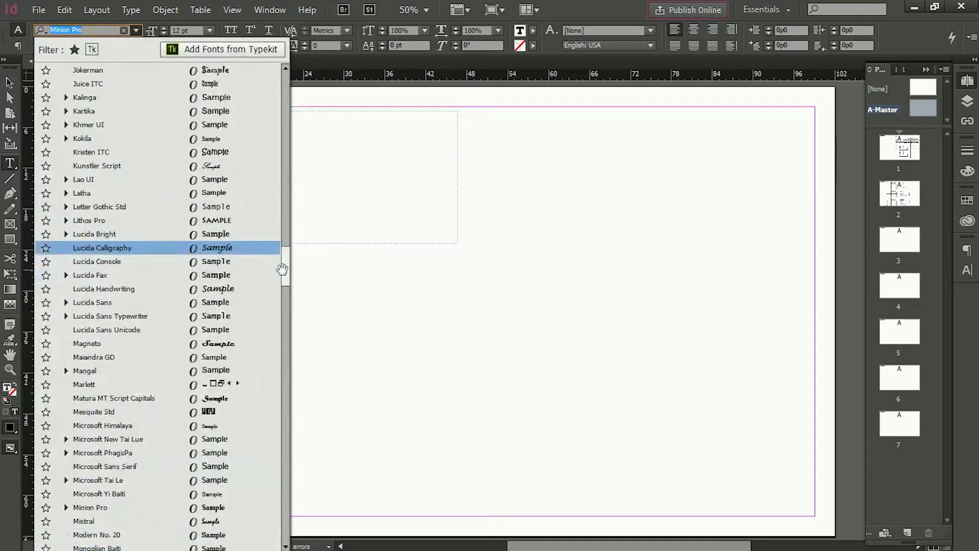
left_click(87, 302)
left_click(330, 177)
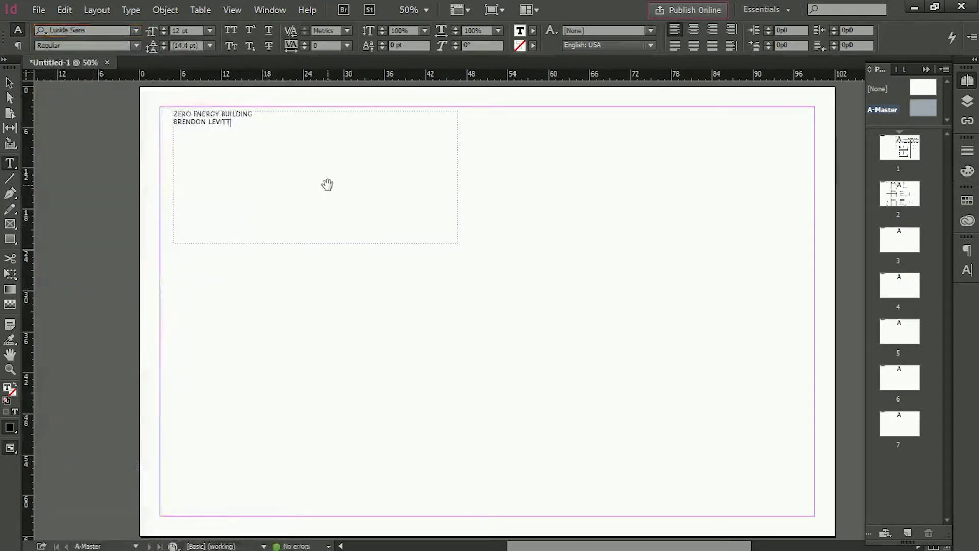
Set both title lines to 18 pt and shorten the frame to fit them
left_click_drag(269, 114, 155, 109)
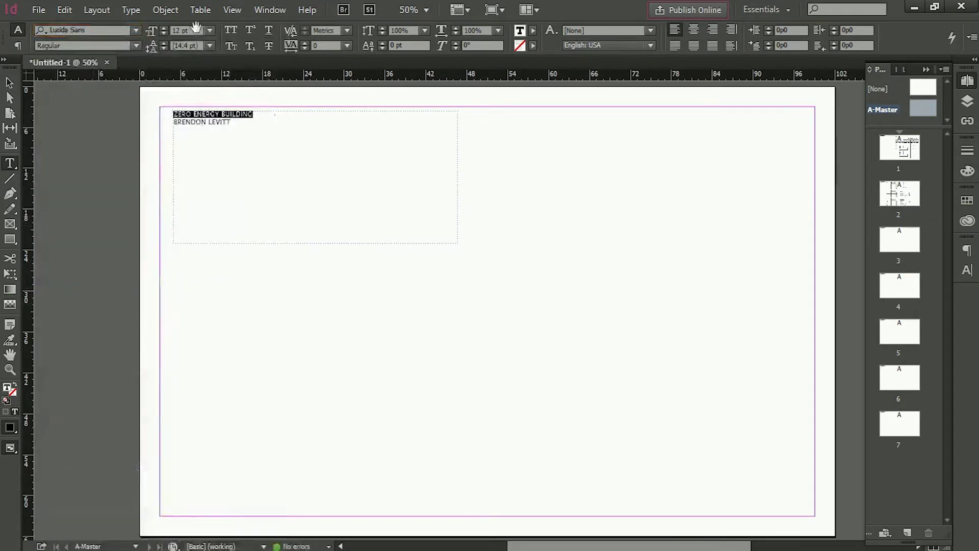
left_click(222, 123)
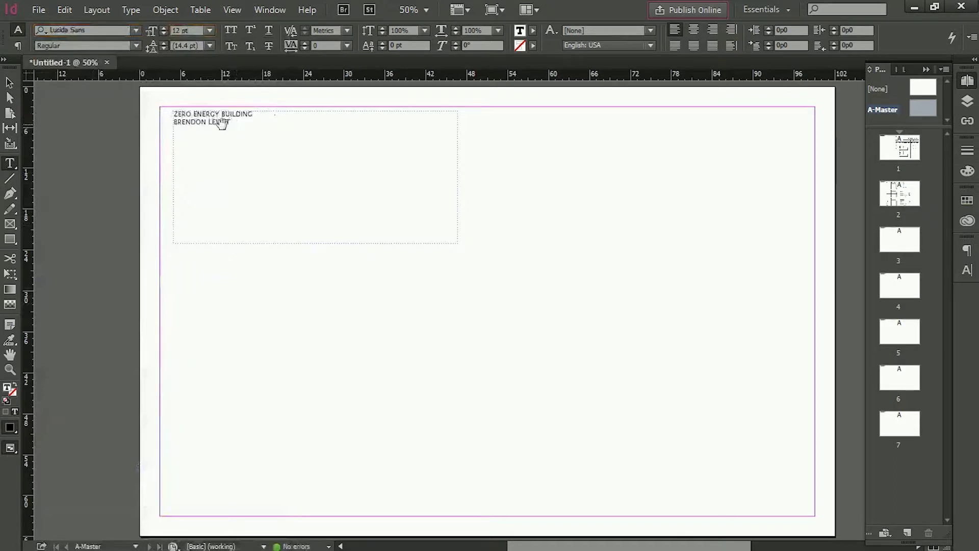
left_click_drag(237, 124, 131, 104)
left_click(190, 31)
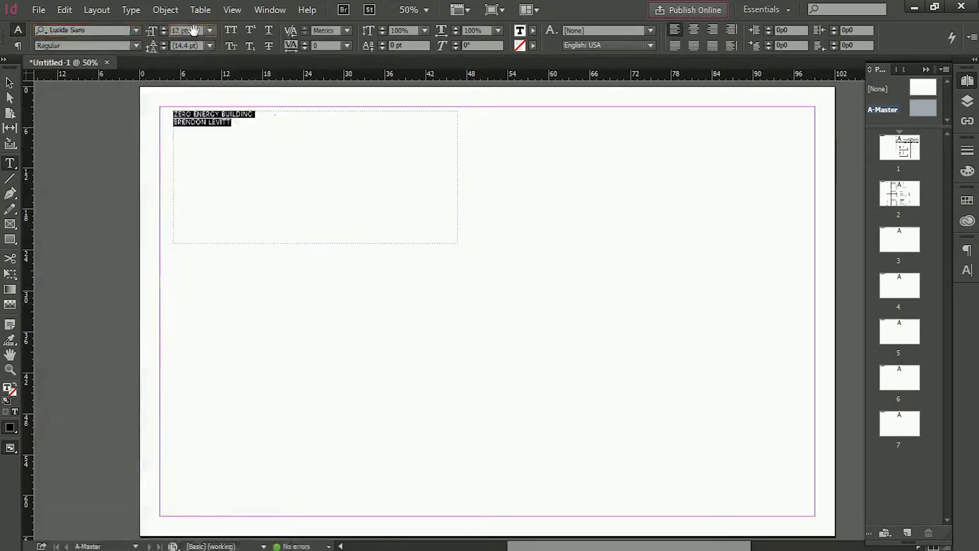
type("18")
key("Return")
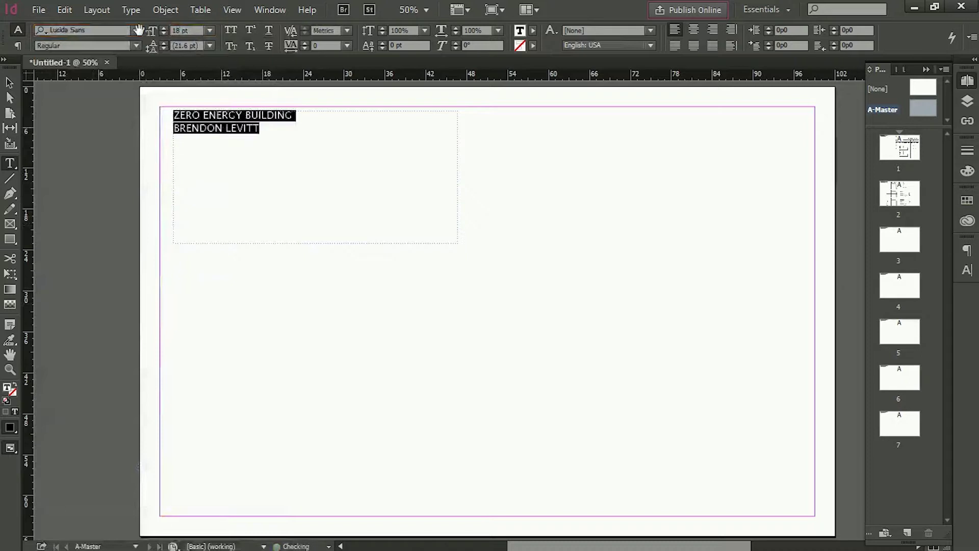
key("Escape")
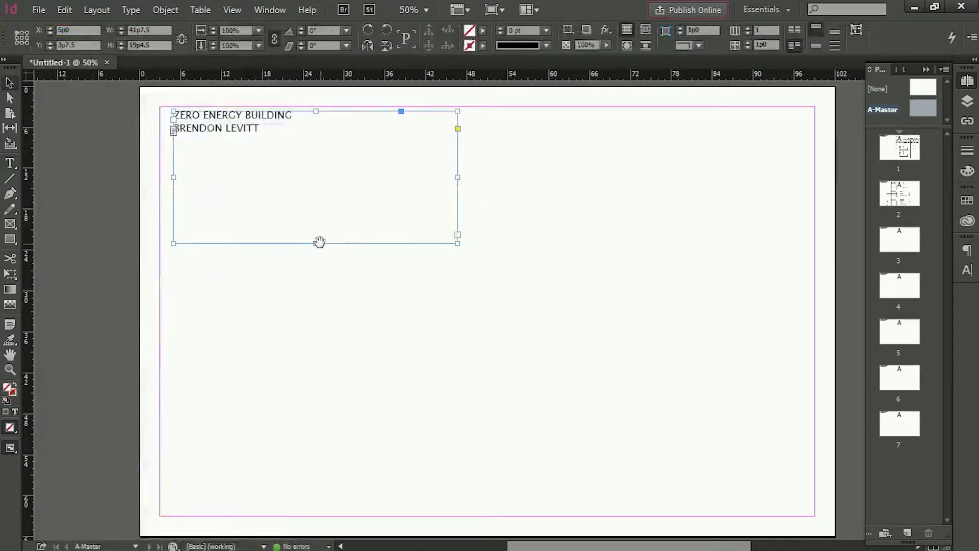
left_click_drag(315, 243, 216, 122)
Snap the title frame to the top-left margin, apply A-Master to page 1, and lower the text frame
left_click(304, 199)
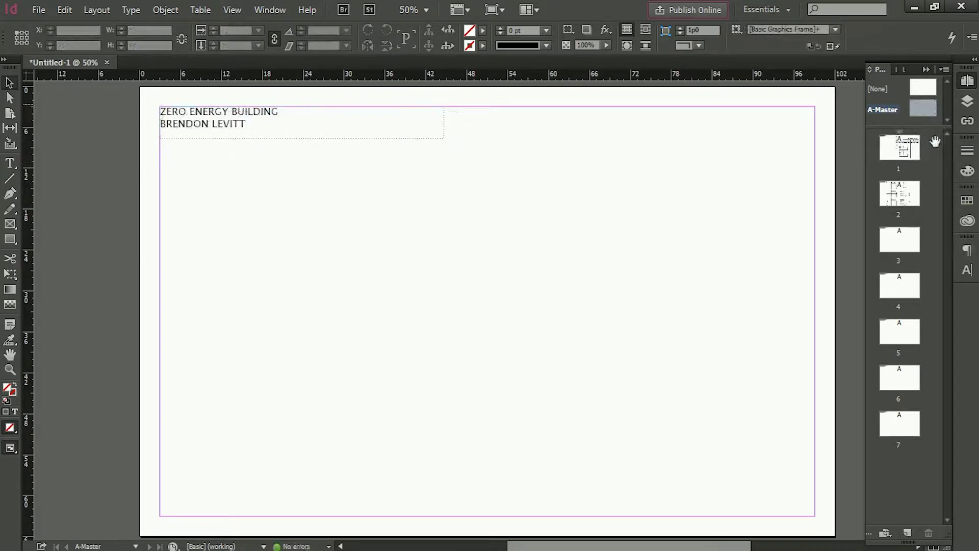
left_click_drag(935, 142, 911, 146)
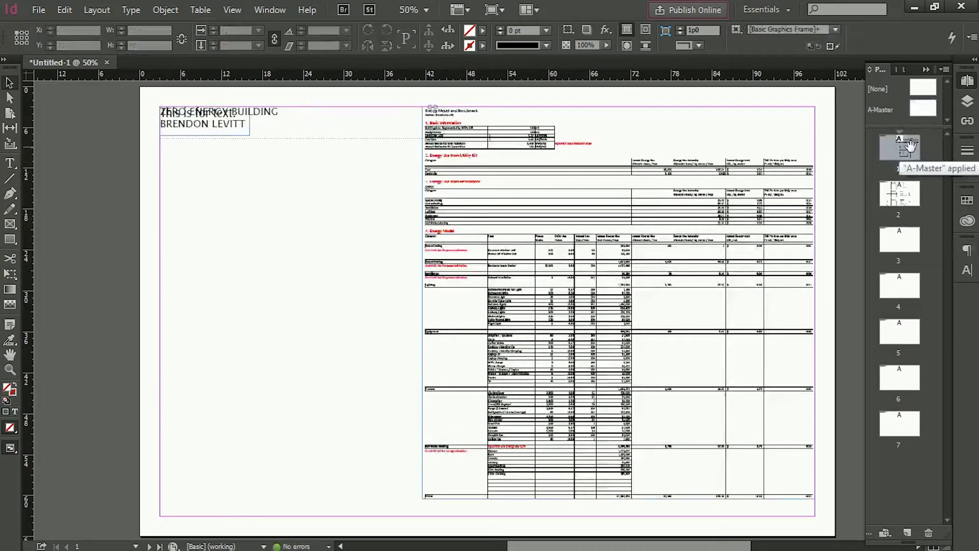
left_click_drag(233, 132, 234, 233)
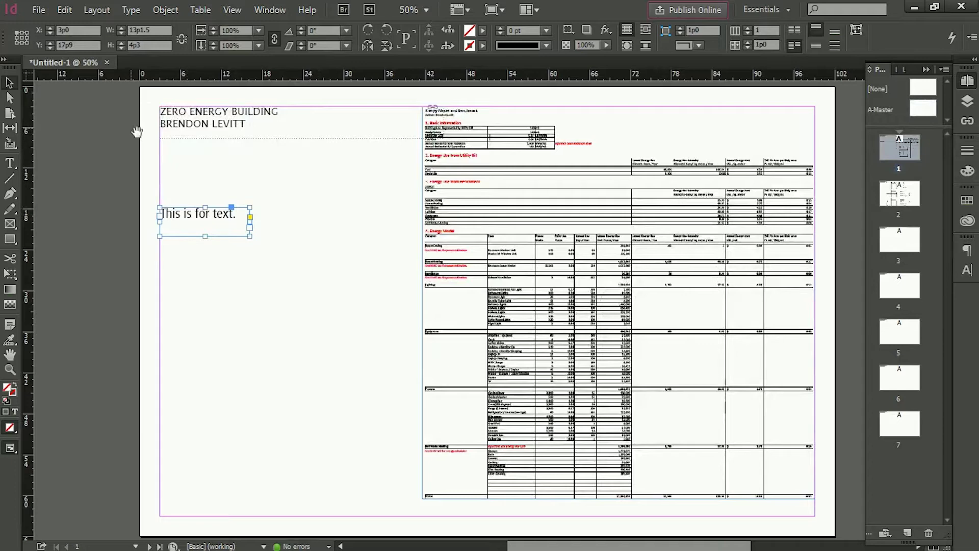
Review pages 2–4, then remove and reapply A-Master on page 1
double_click(904, 181)
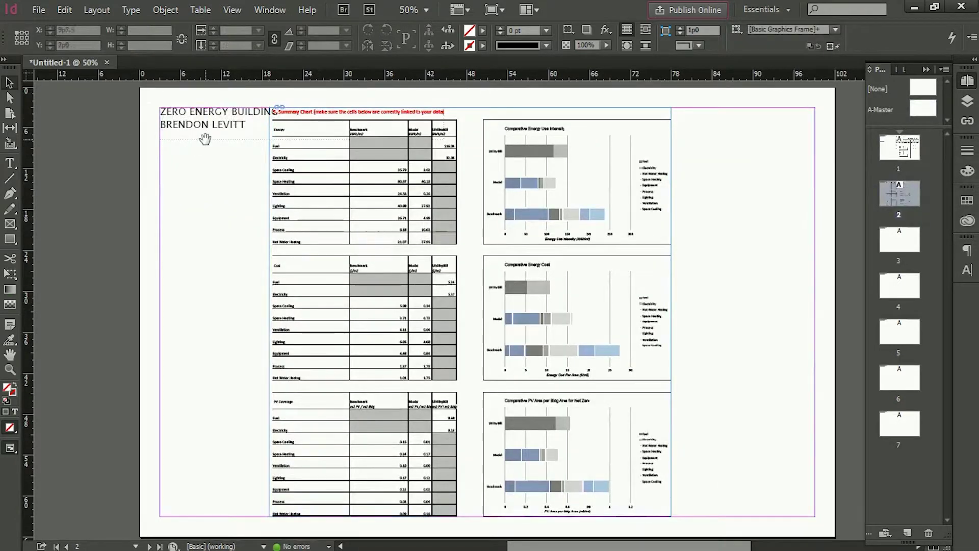
double_click(899, 235)
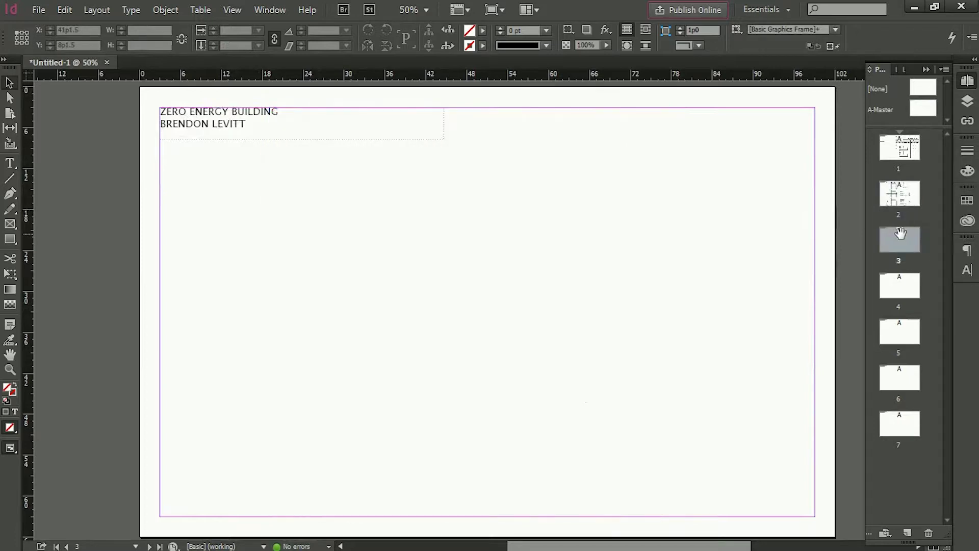
double_click(893, 284)
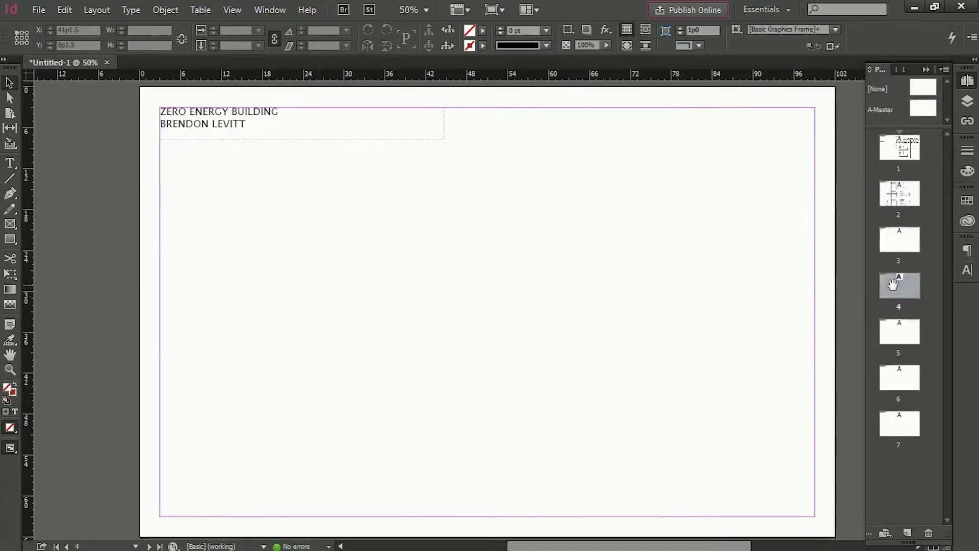
double_click(902, 143)
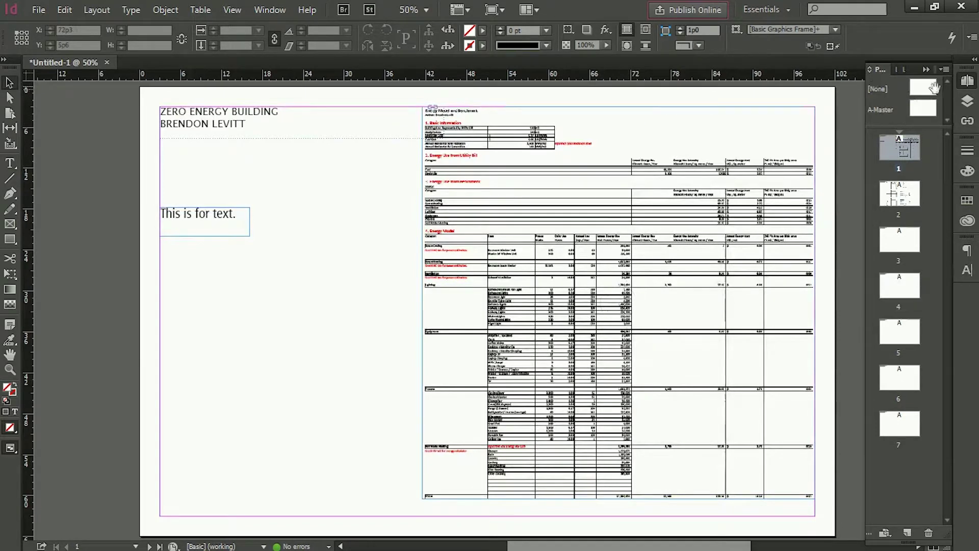
left_click(931, 90)
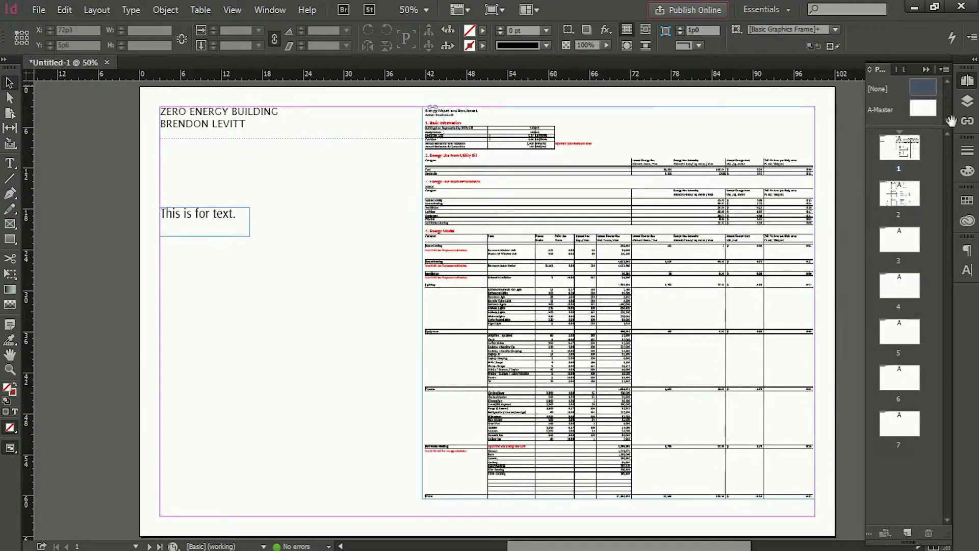
left_click_drag(952, 121, 902, 147)
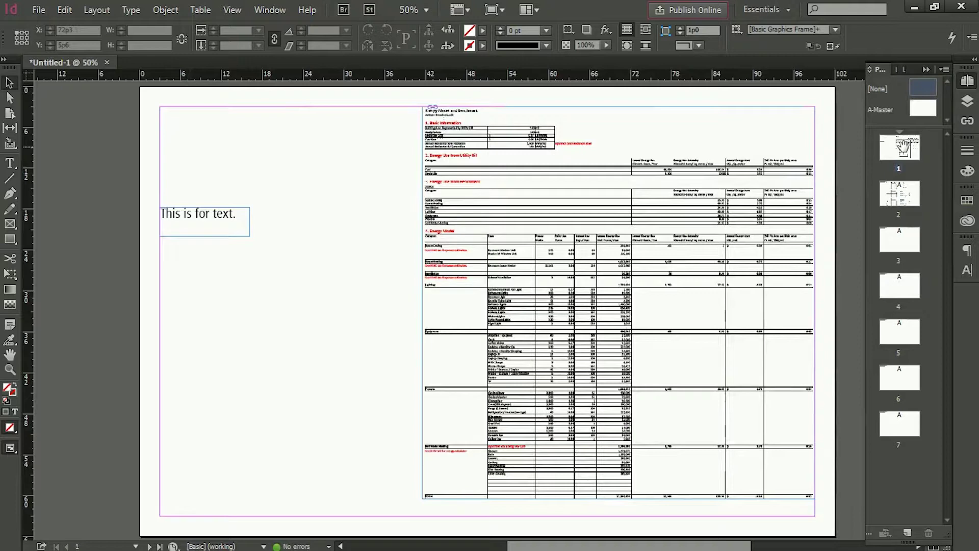
left_click_drag(933, 110, 899, 164)
left_click(618, 303)
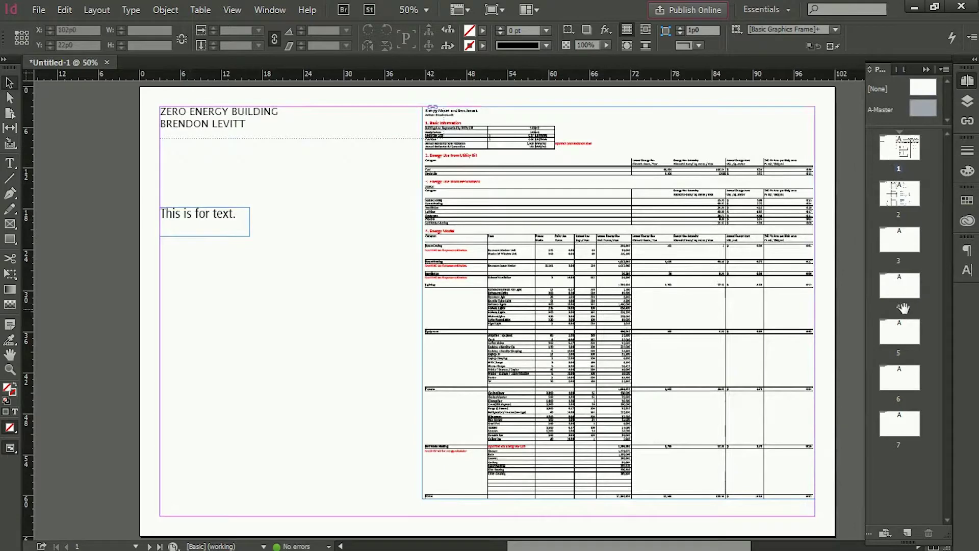
Duplicate the title frame on A-Master and retype it as INITIAL ENERGY MODEL / 2016.06.23
double_click(919, 107)
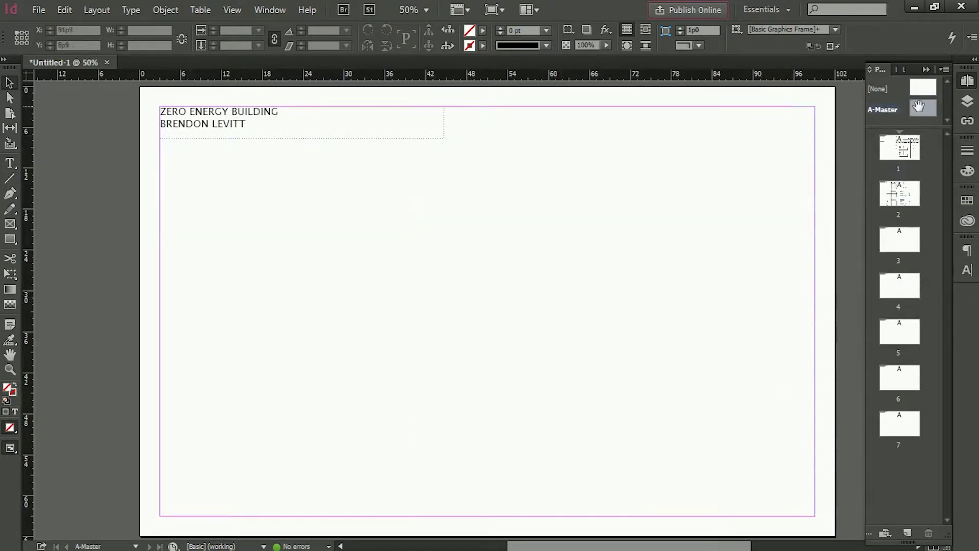
left_click(276, 136)
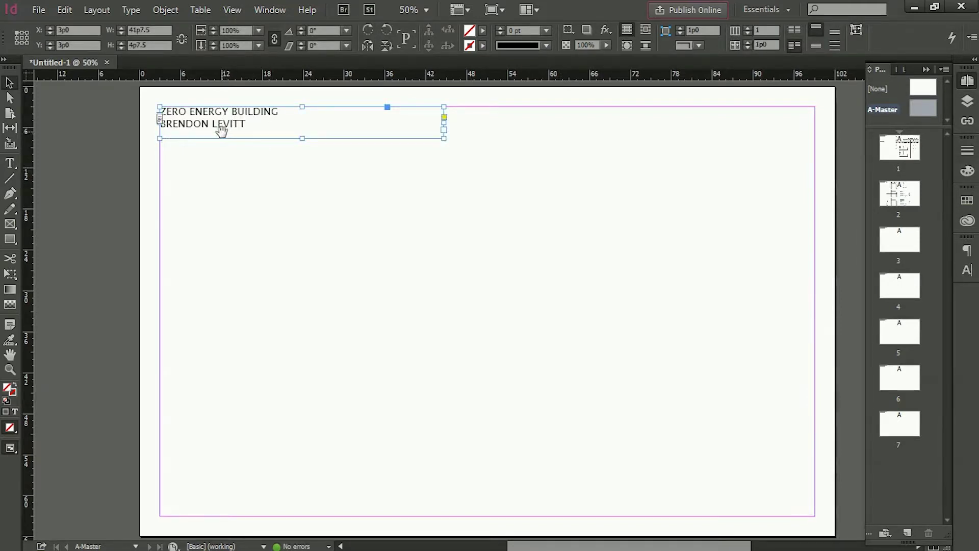
key("ctrl+v")
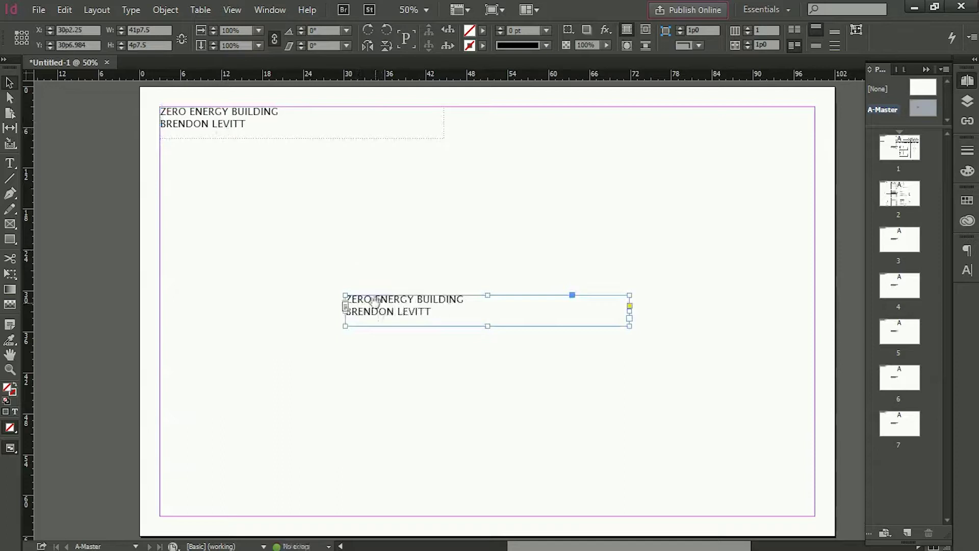
left_click_drag(378, 302, 192, 490)
double_click(193, 490)
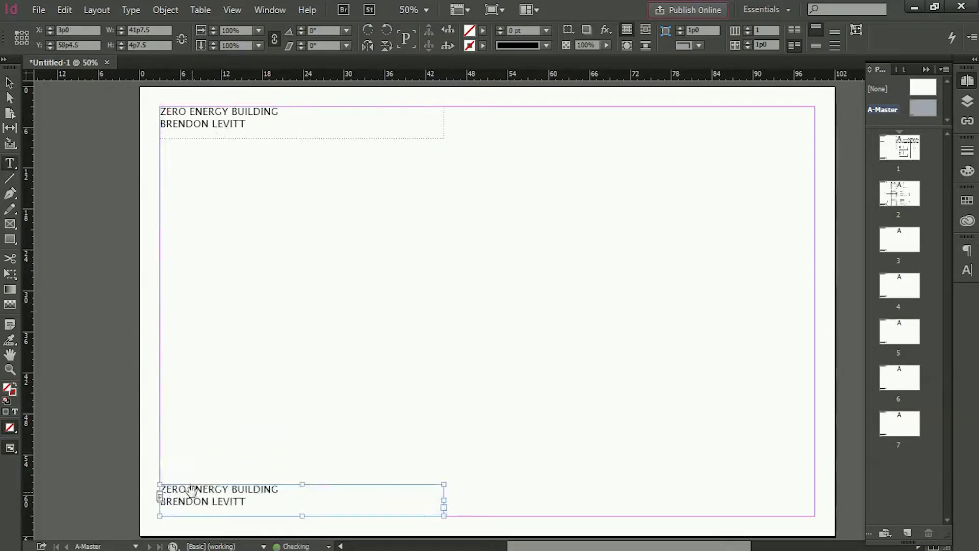
key("ctrl+a")
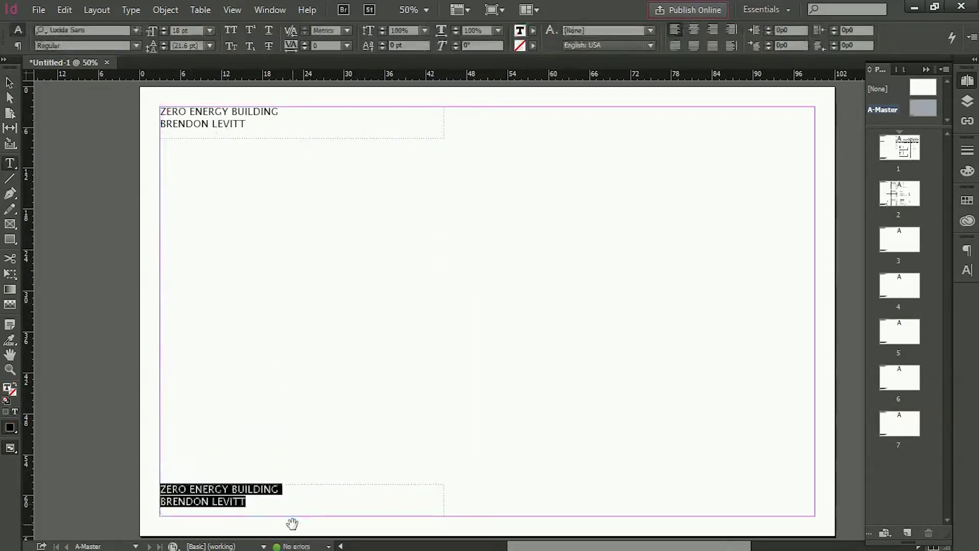
type("INITIAL ENERGY MODEL")
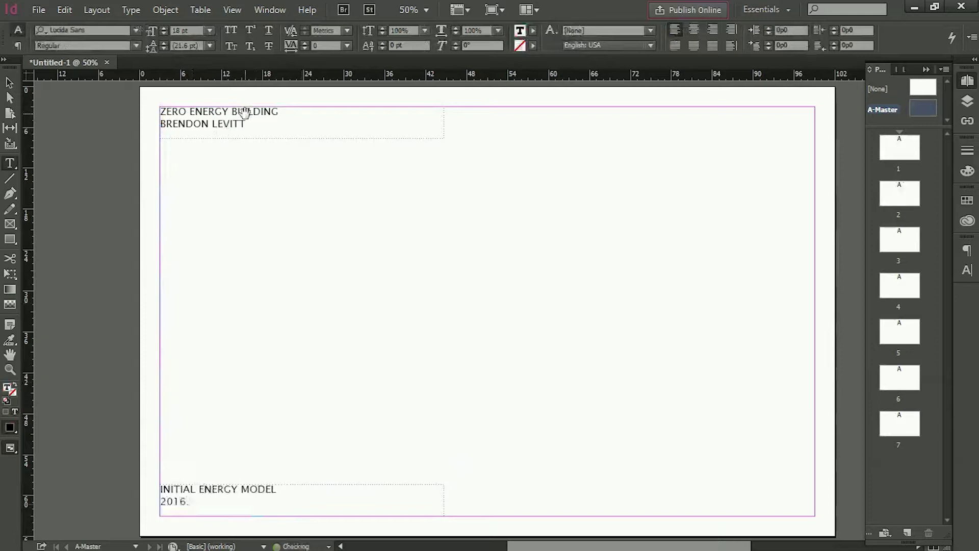
type(".23")
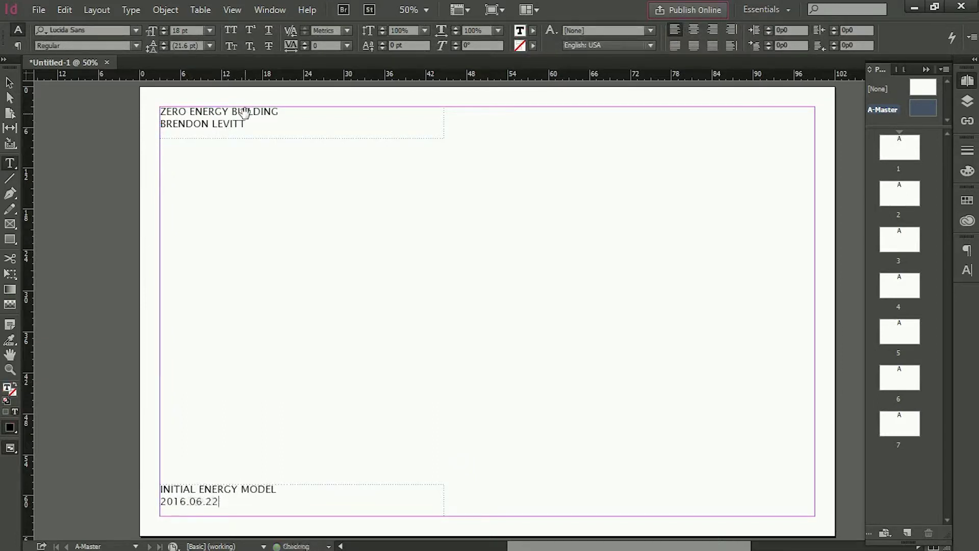
left_click(9, 82)
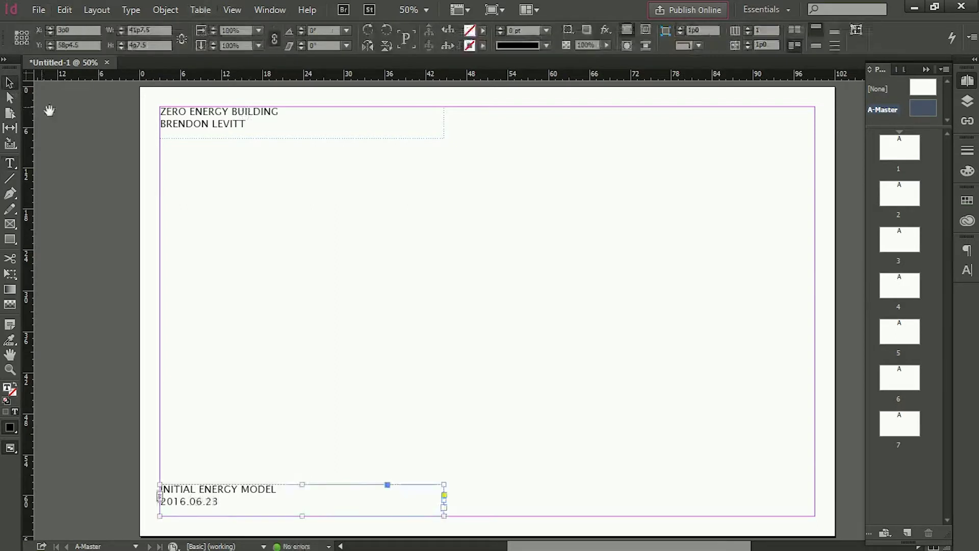
Place the INITIAL ENERGY MODEL frame at the top-left corner and narrow it
left_click_drag(231, 491, 200, 488)
left_click_drag(253, 216, 241, 201)
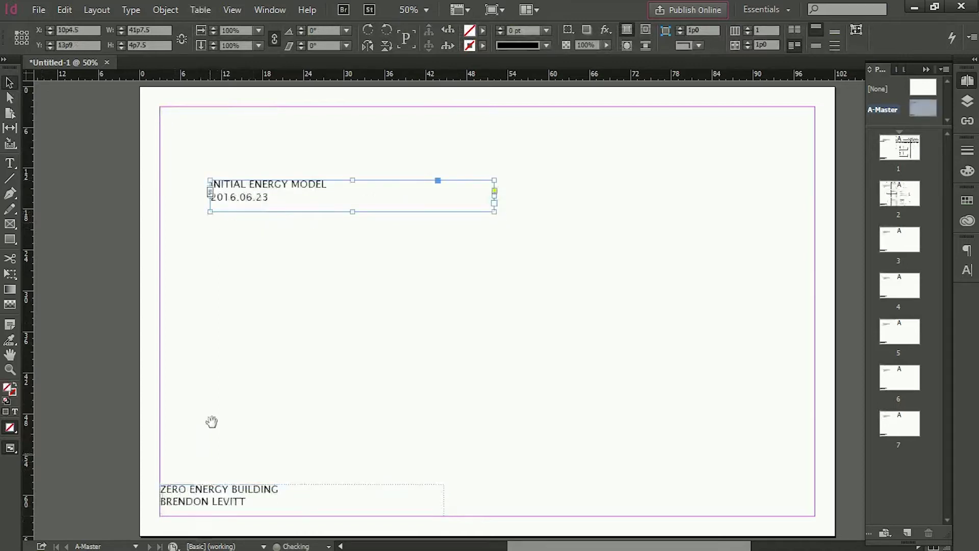
left_click(193, 146)
left_click_drag(193, 147, 179, 126)
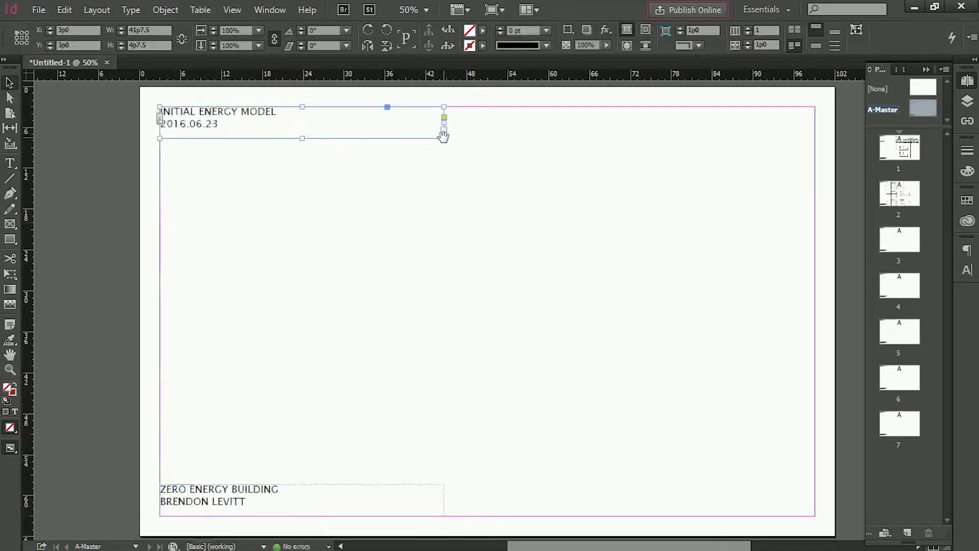
left_click_drag(444, 135, 309, 136)
Move the ZERO ENERGY BUILDING block against the top-right margin, narrowed and right-aligned
left_click_drag(215, 491, 503, 114)
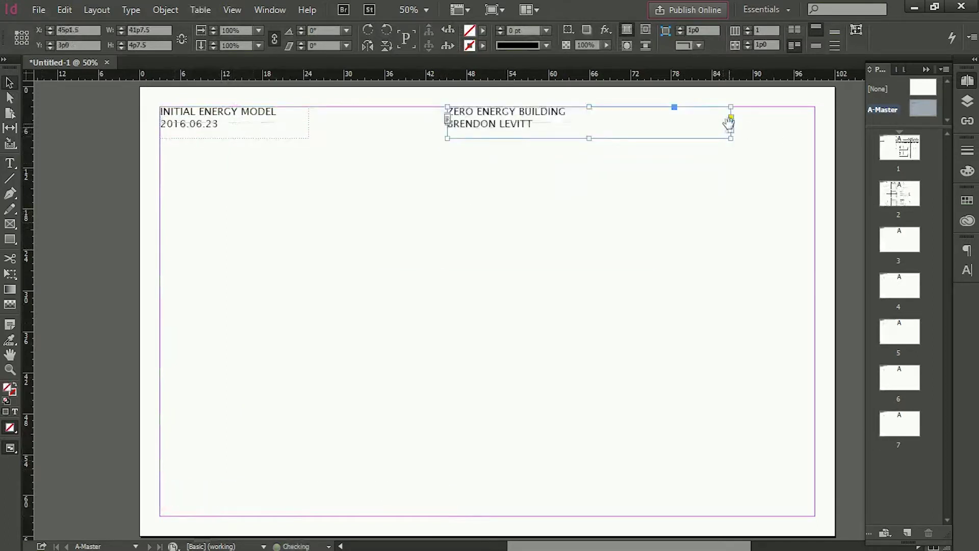
left_click_drag(730, 122, 679, 125)
double_click(546, 125)
key("ctrl+a")
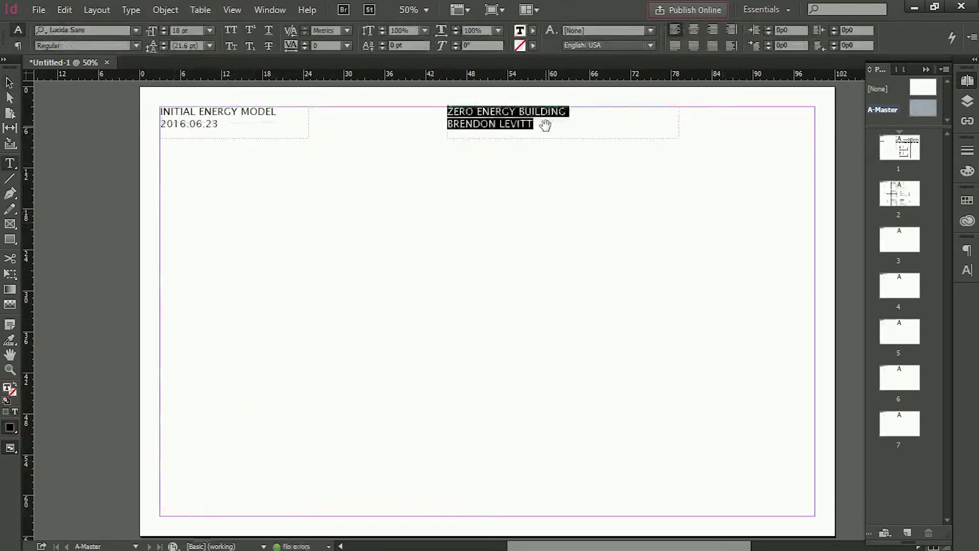
left_click(713, 29)
left_click(10, 82)
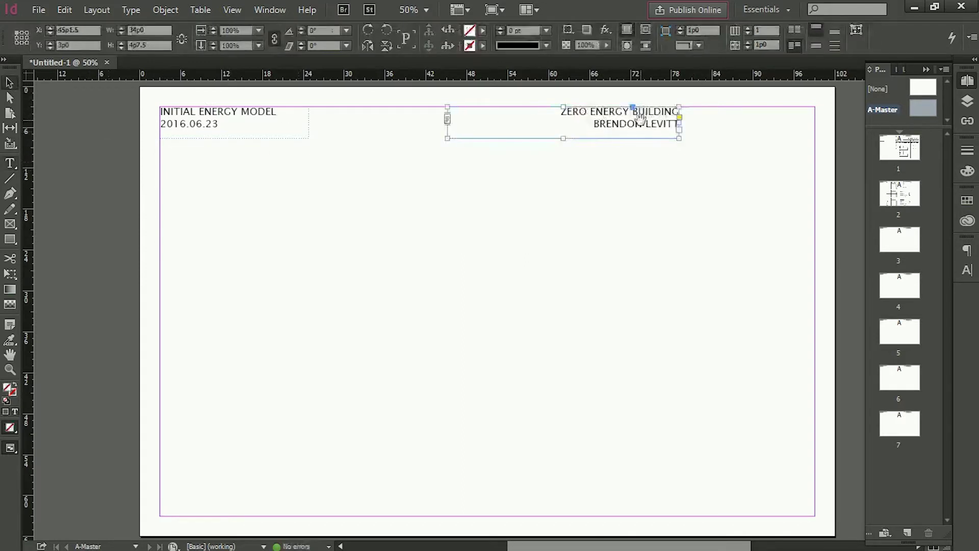
left_click_drag(642, 112, 777, 115)
left_click(684, 298)
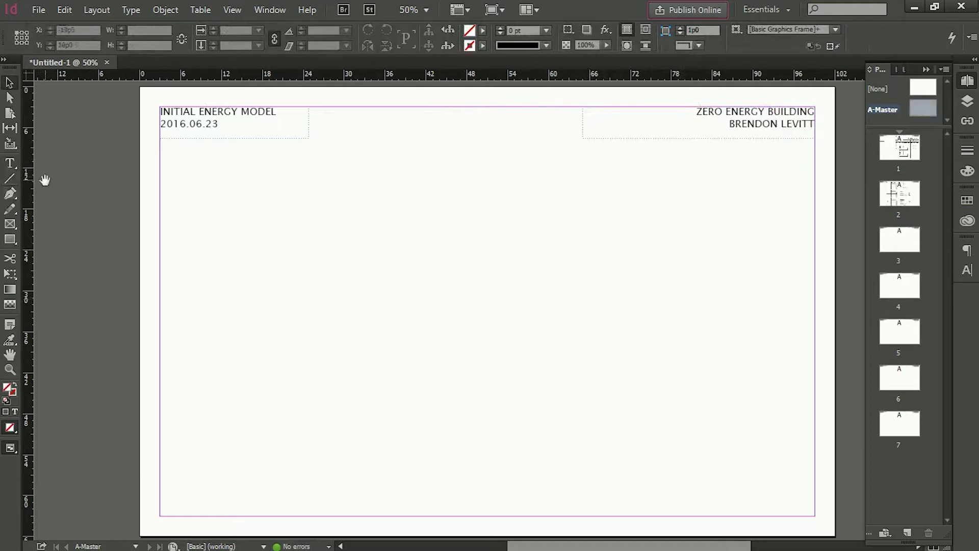
Draw a horizontal rule across the page beneath the master header
left_click(9, 178)
left_click_drag(159, 137, 814, 152)
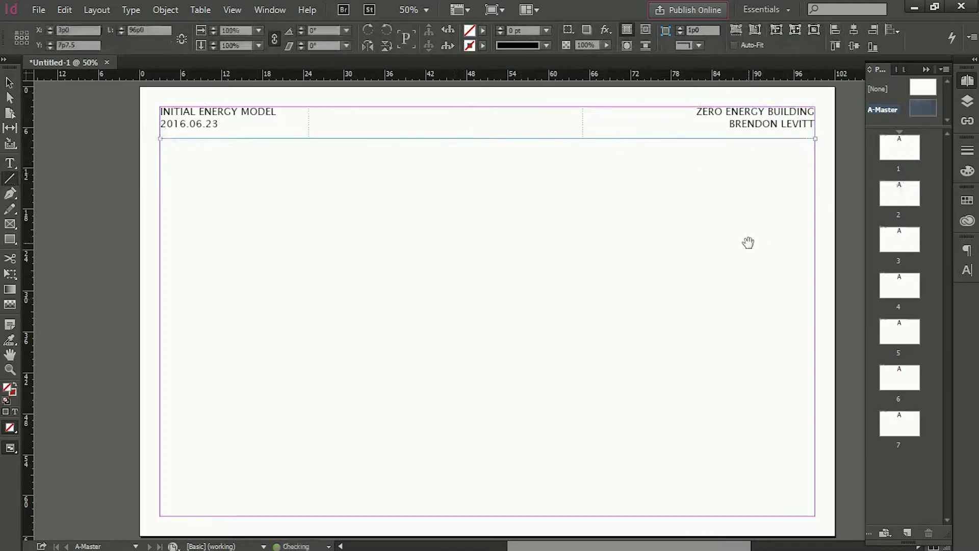
left_click(9, 82)
left_click(439, 267)
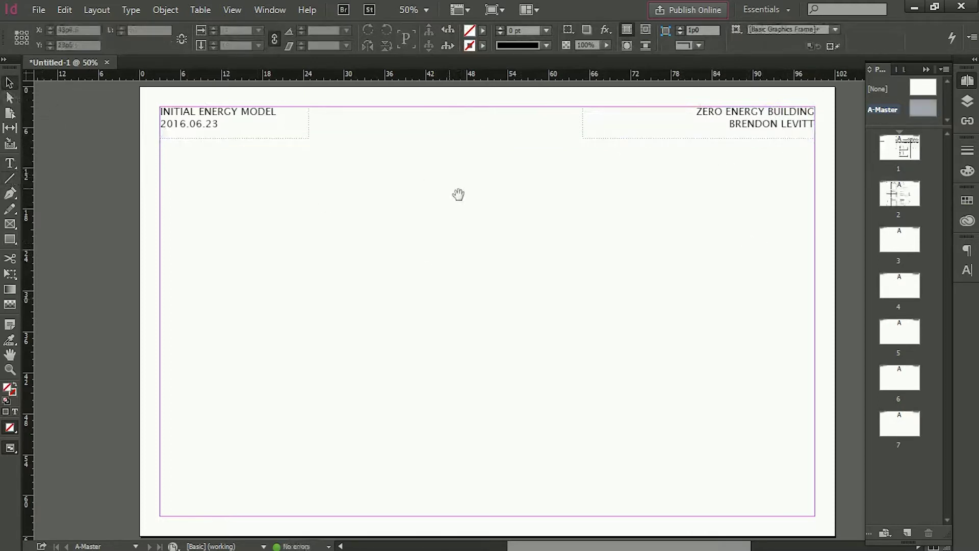
left_click(441, 131)
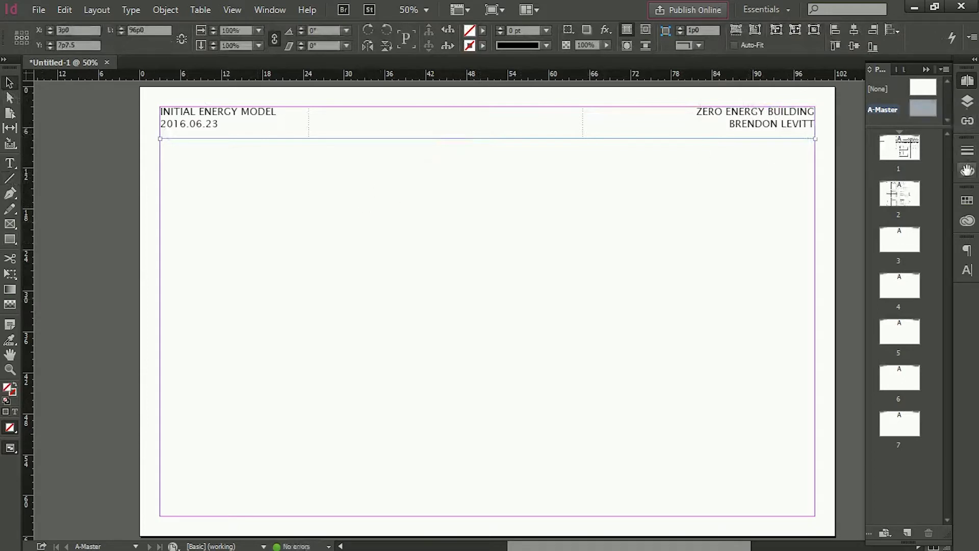
Give the header rule a black fill and a 0.5 pt stroke weight
left_click(968, 169)
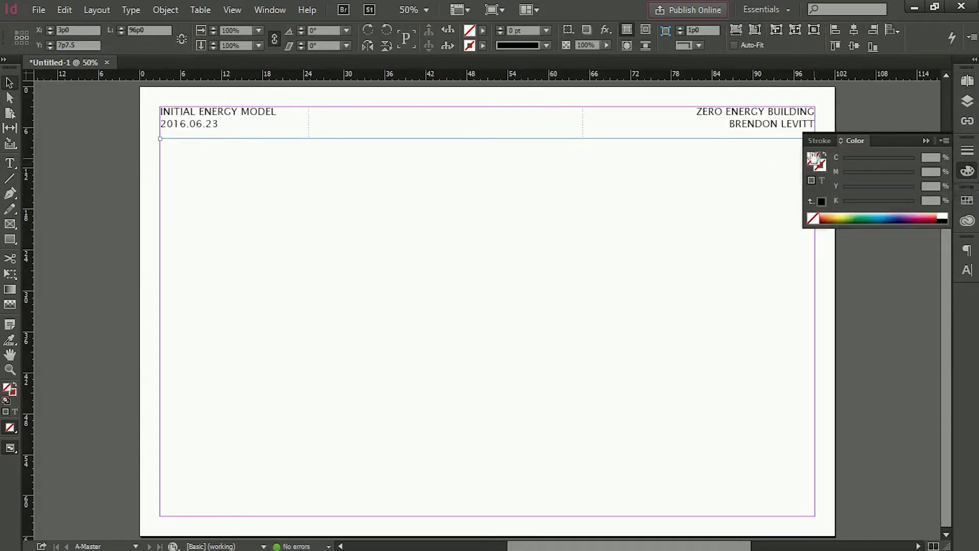
left_click(821, 200)
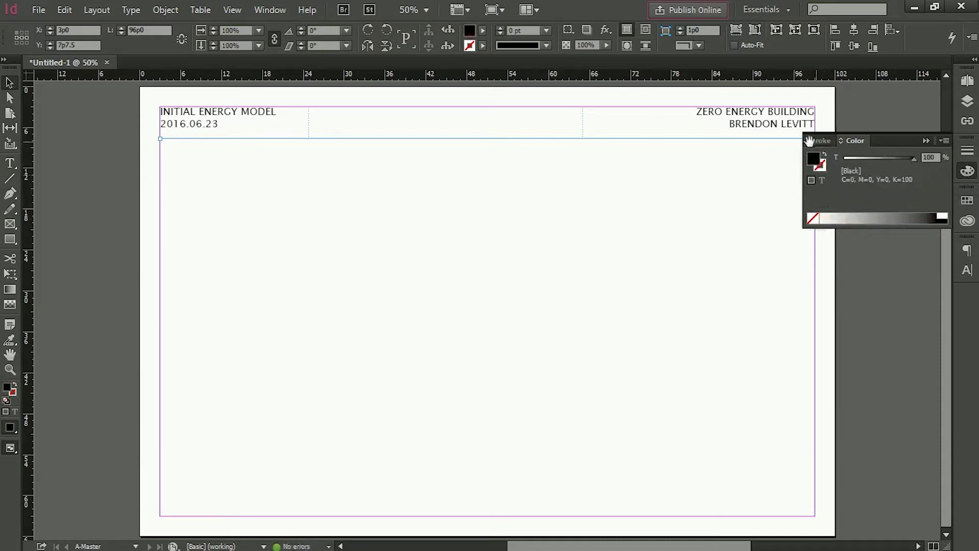
left_click(968, 152)
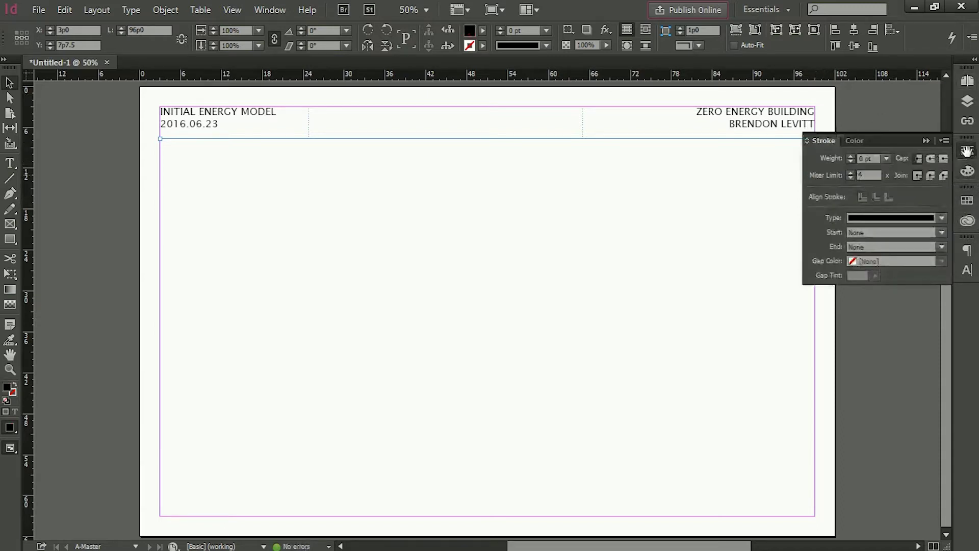
left_click(887, 158)
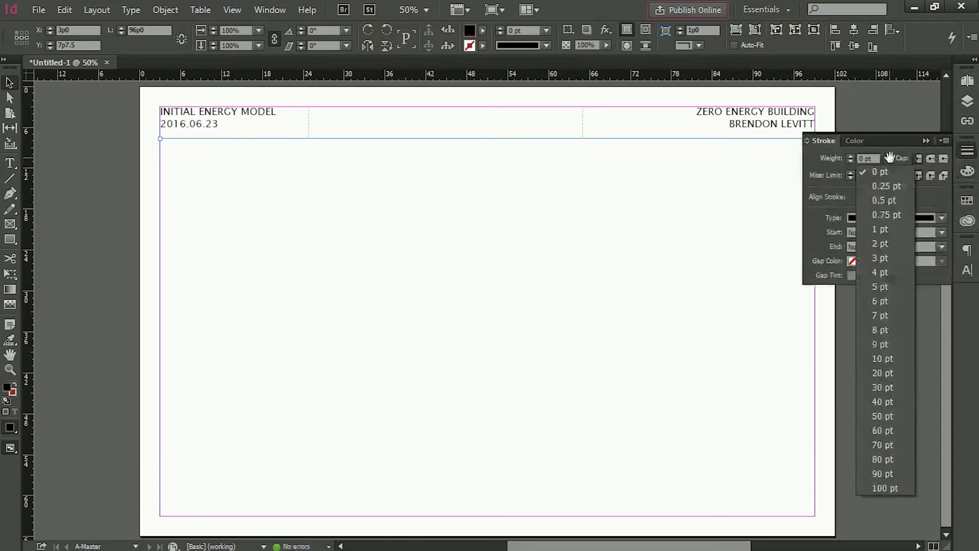
left_click(890, 189)
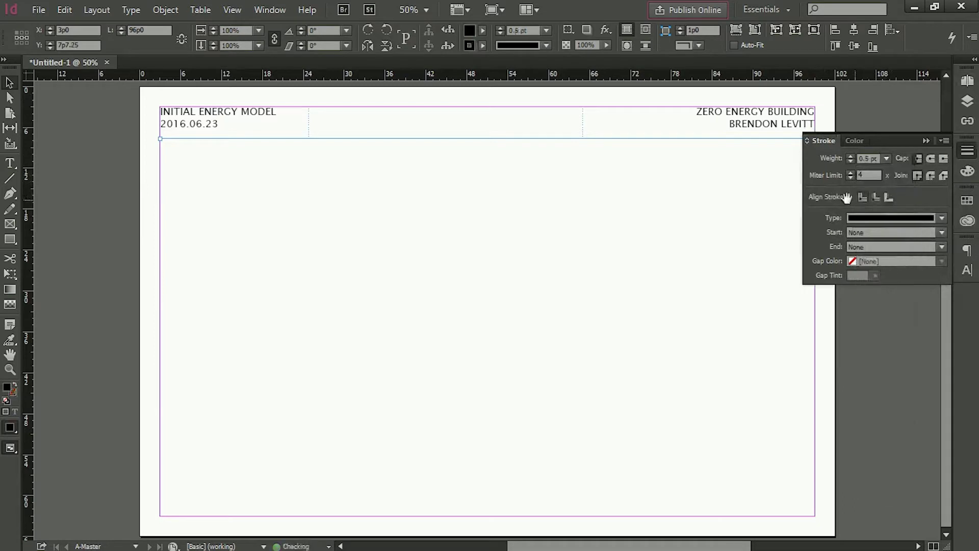
left_click(655, 199)
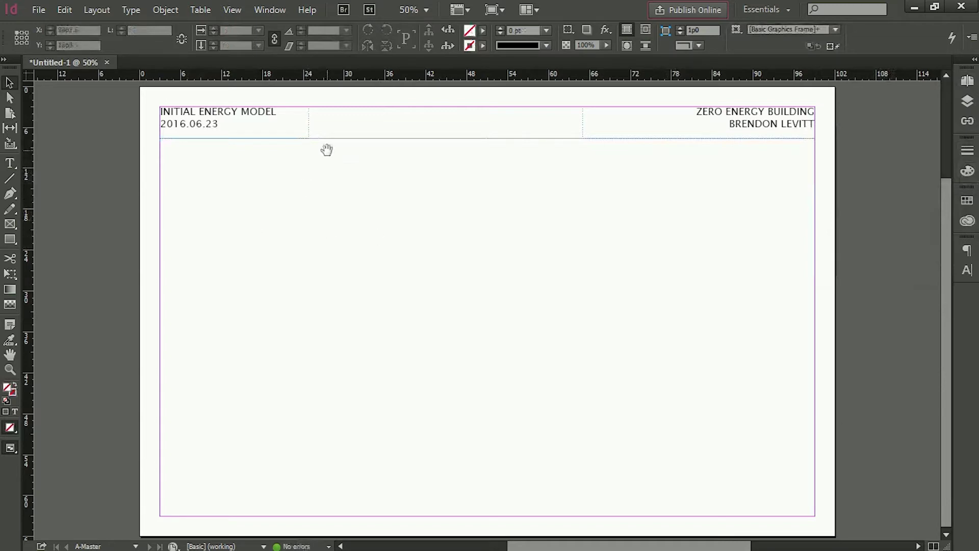
Check both header text frames, then hide guides and frame edges with W to preview
left_click(255, 117)
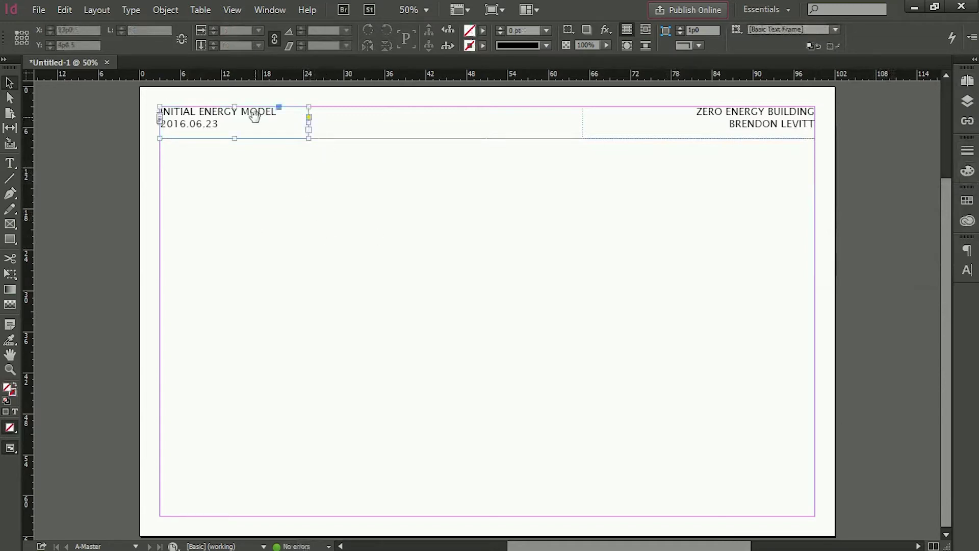
left_click(316, 189)
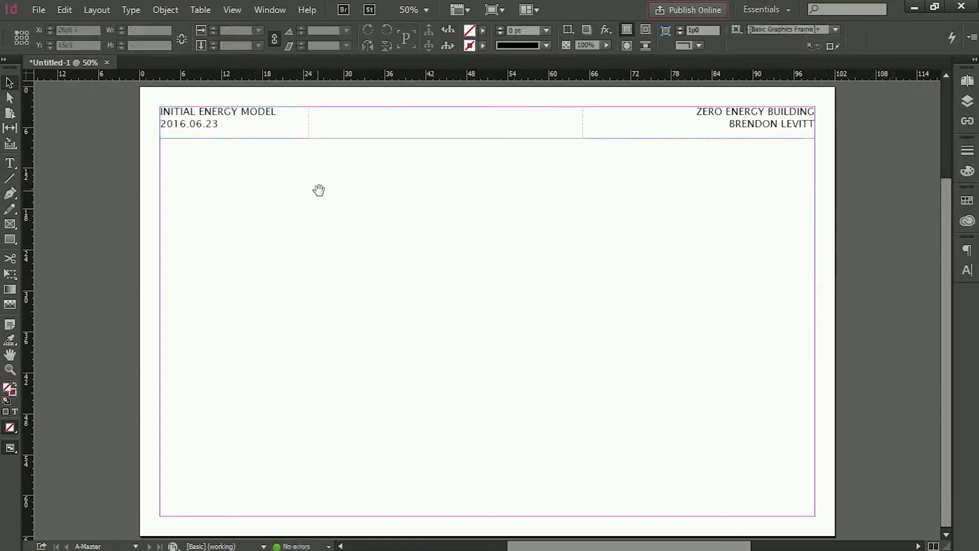
left_click(682, 129)
left_click(658, 168)
key("w")
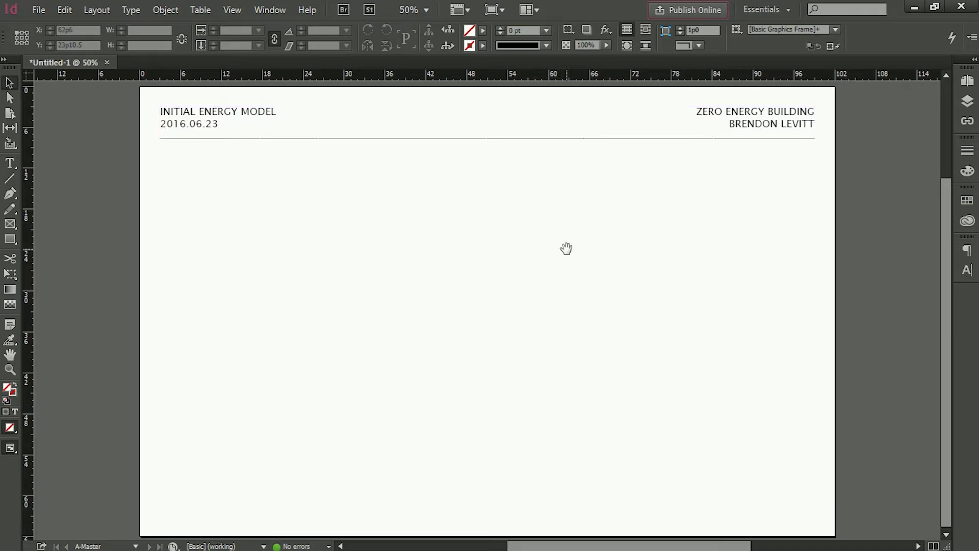
Delete the placeholder text frame on page 1
left_click(968, 81)
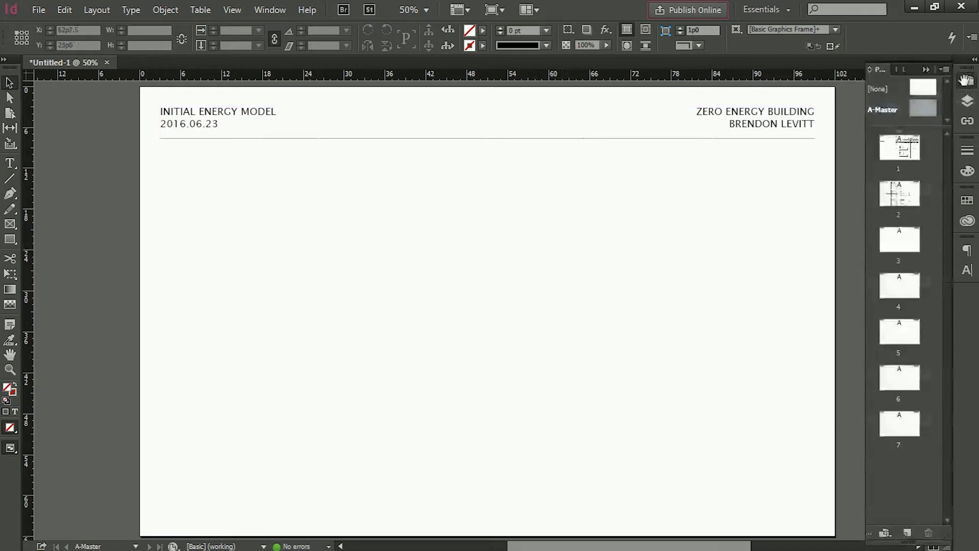
double_click(895, 147)
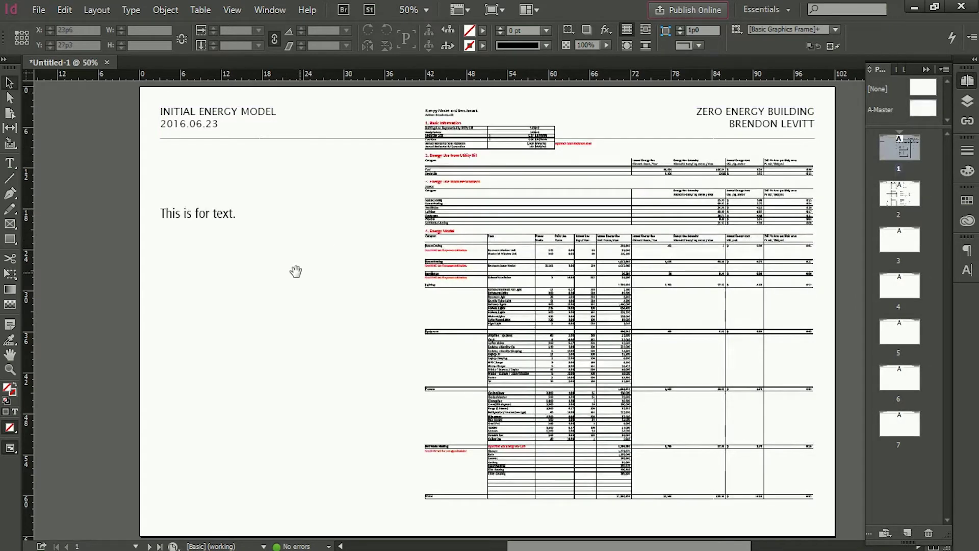
left_click(227, 212)
key("Delete")
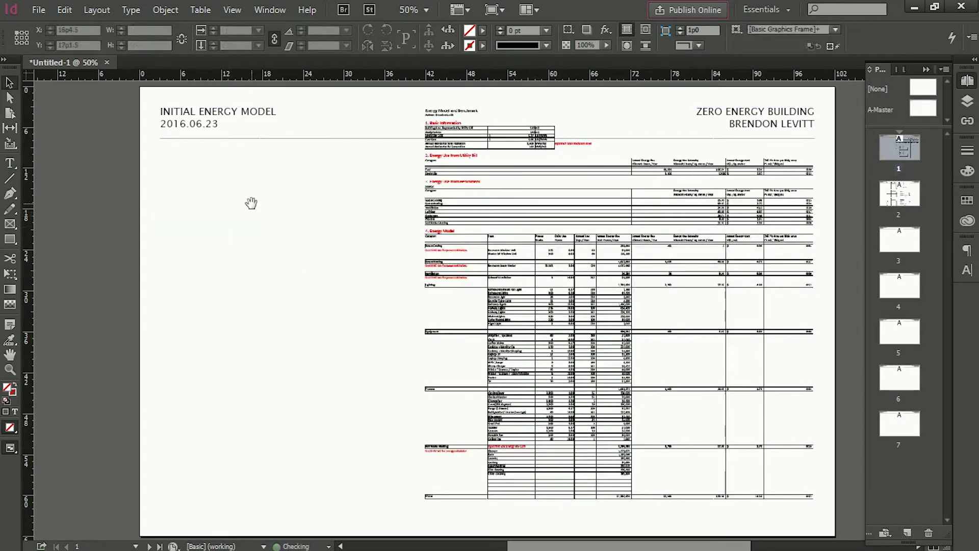
Scale the energy-model table to about 52p8 square at left beneath the header
left_click(478, 190)
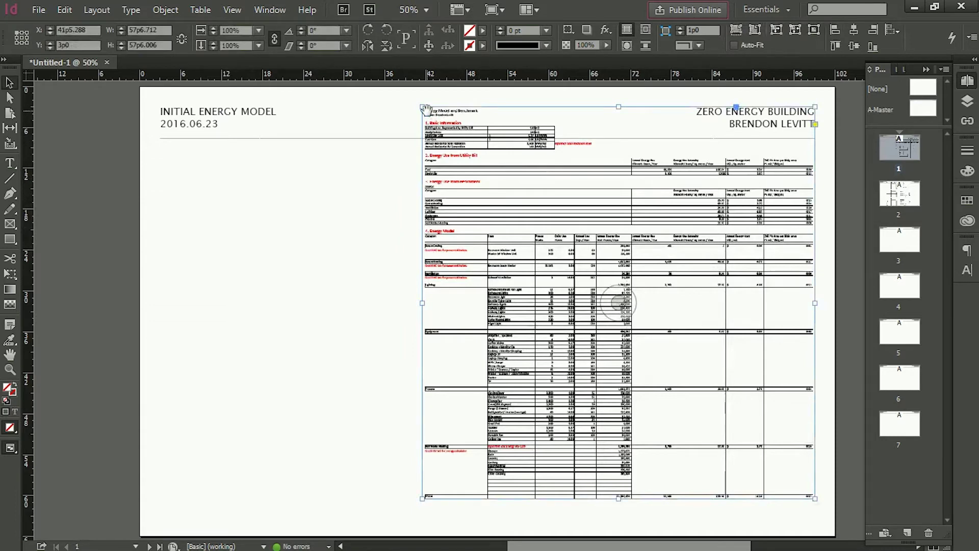
left_click_drag(422, 106, 189, 171)
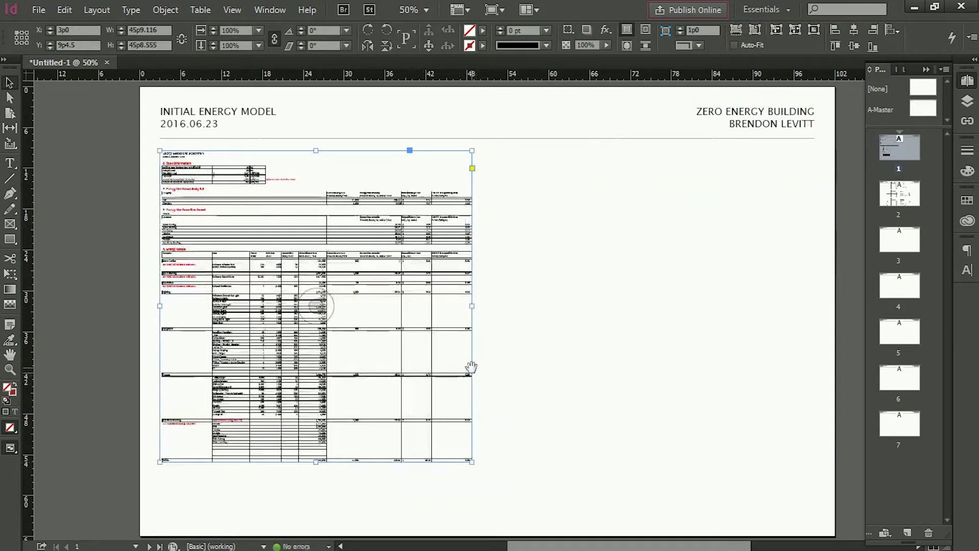
scroll(470, 357, "down", 2)
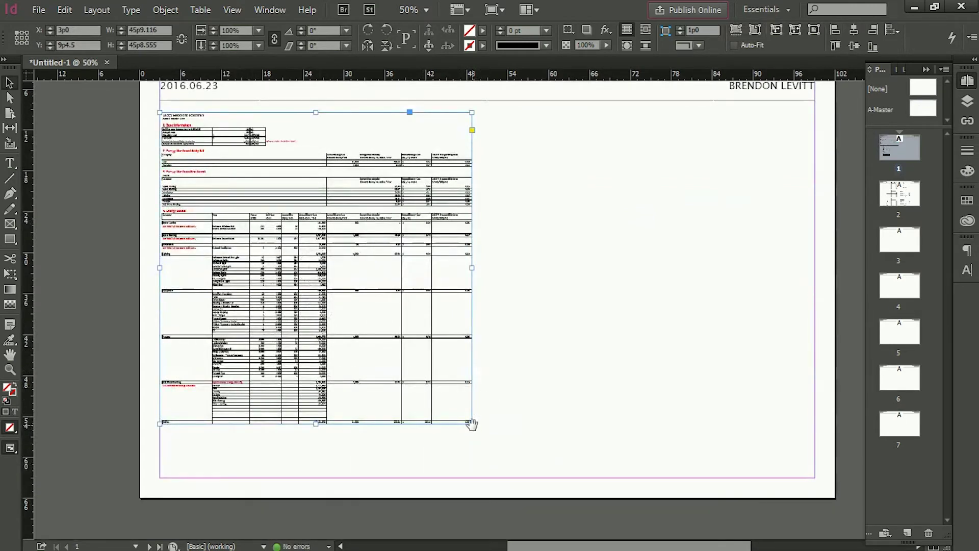
left_click_drag(470, 422, 452, 477)
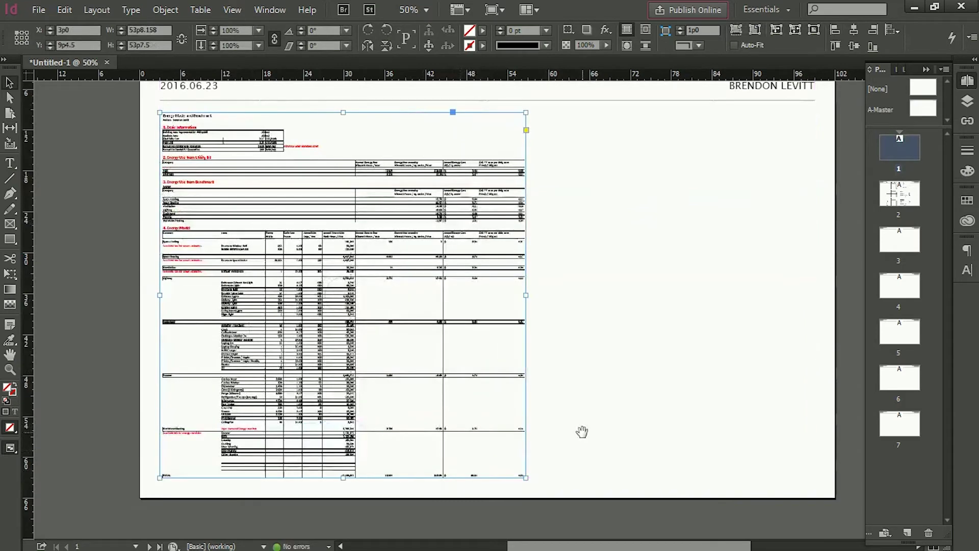
scroll(498, 431, "up", 2)
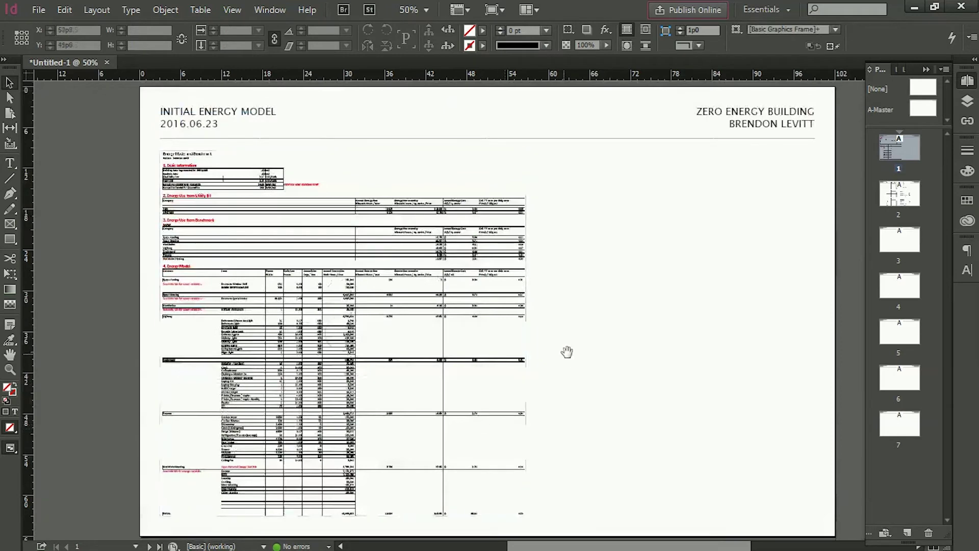
scroll(616, 332, "down", 2)
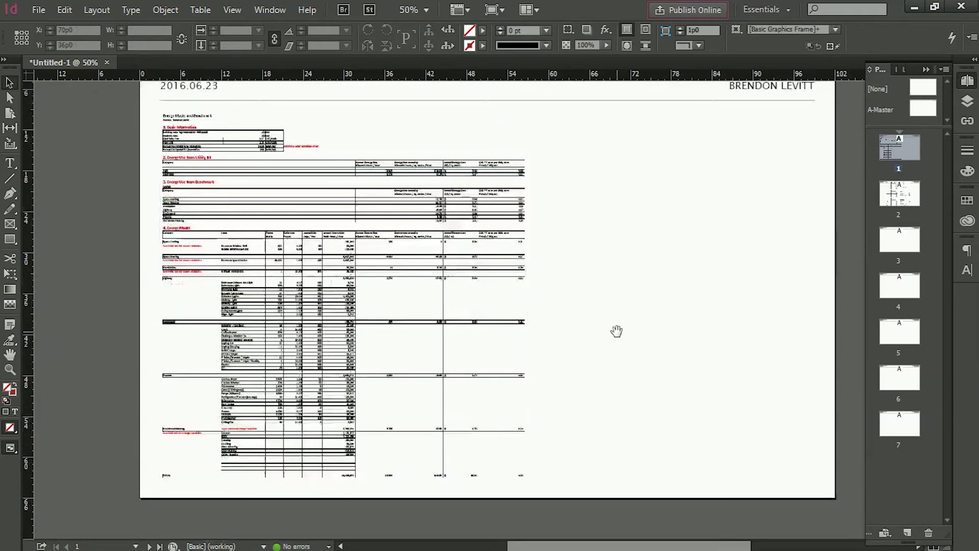
scroll(615, 332, "up", 2)
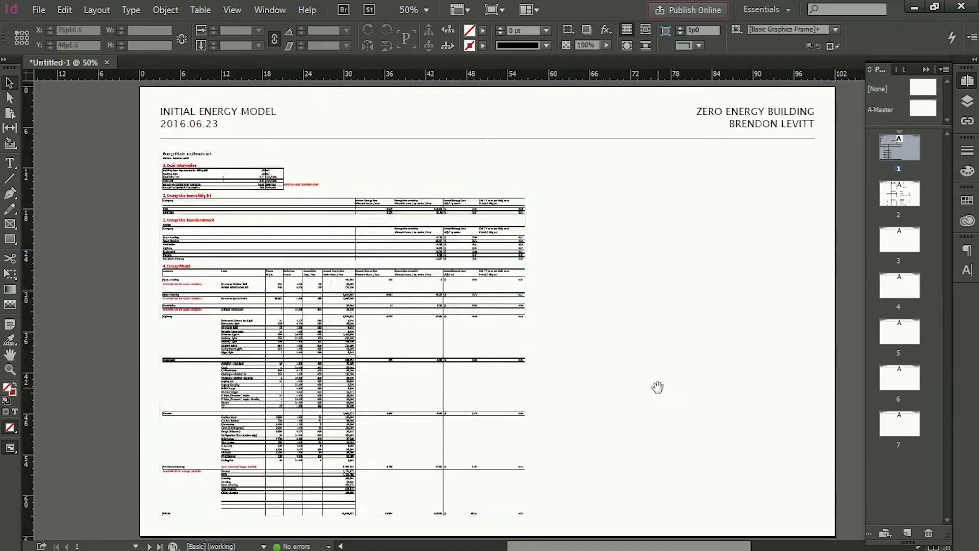
On page 2, scale down the summary tables and charts and move them to the left margin at X 3p0
double_click(900, 193)
left_click(316, 198)
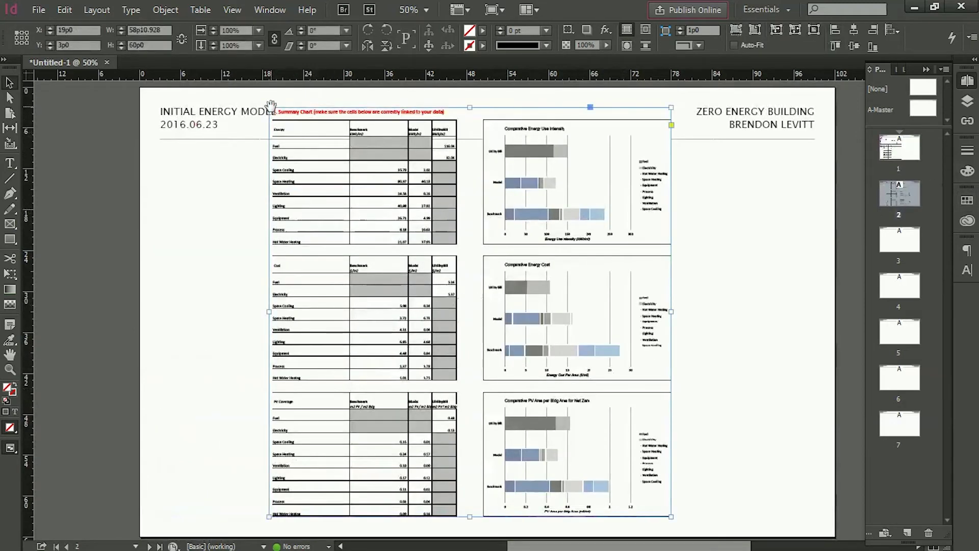
left_click_drag(270, 109, 317, 157)
left_click_drag(343, 207, 185, 206)
On A-Master, drag a horizontal guide down to just below the header rule
left_click(641, 216)
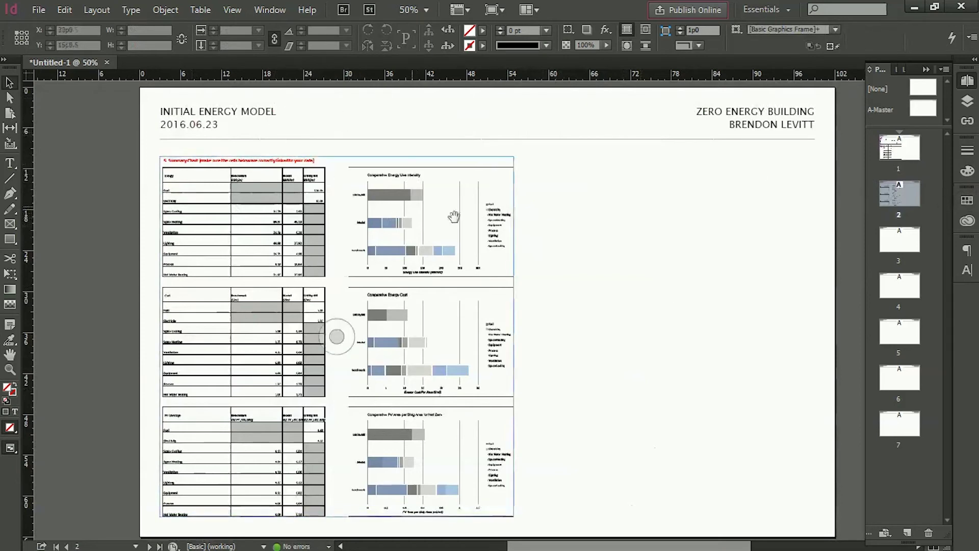
double_click(931, 104)
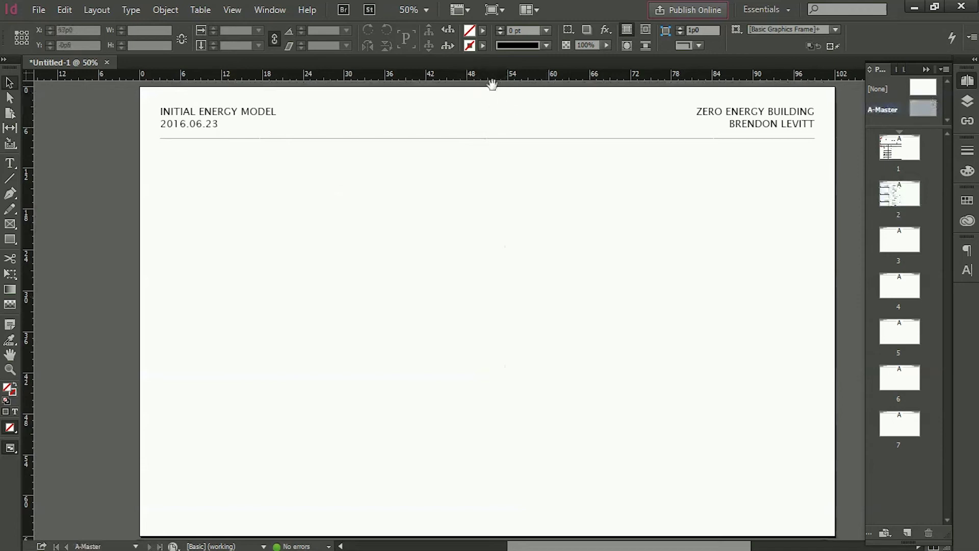
left_click_drag(492, 83, 474, 151)
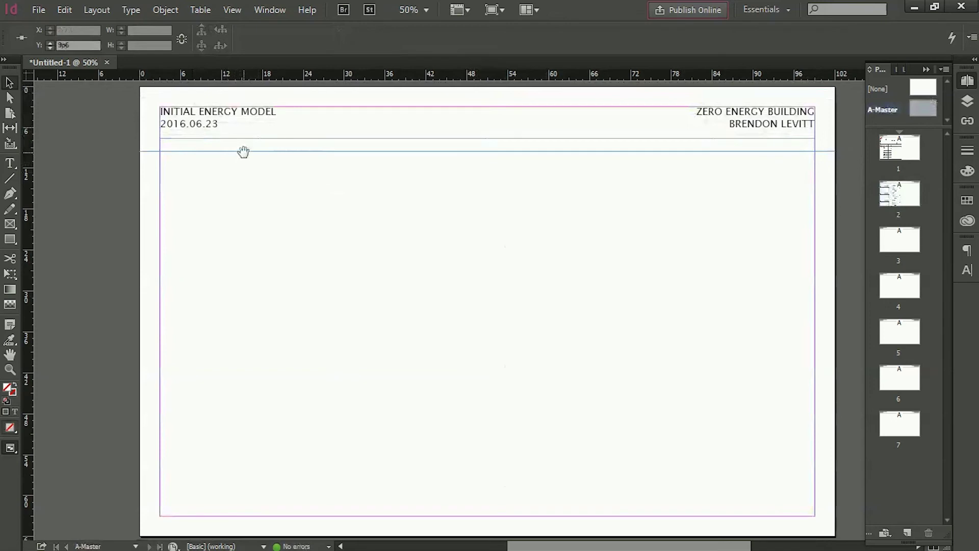
Align page 1's energy table to the new guide so it starts at X 3p0, Y 9p1.5
left_click(255, 184)
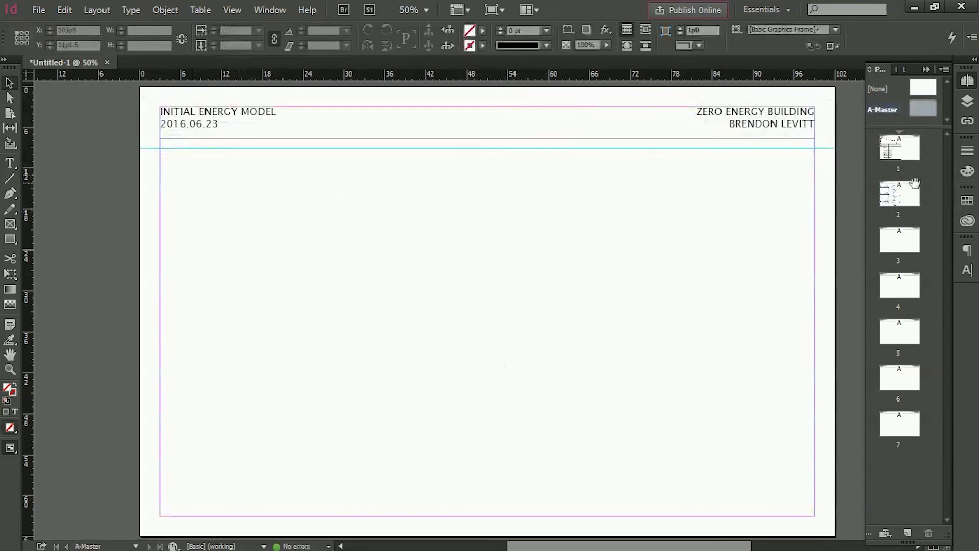
double_click(905, 151)
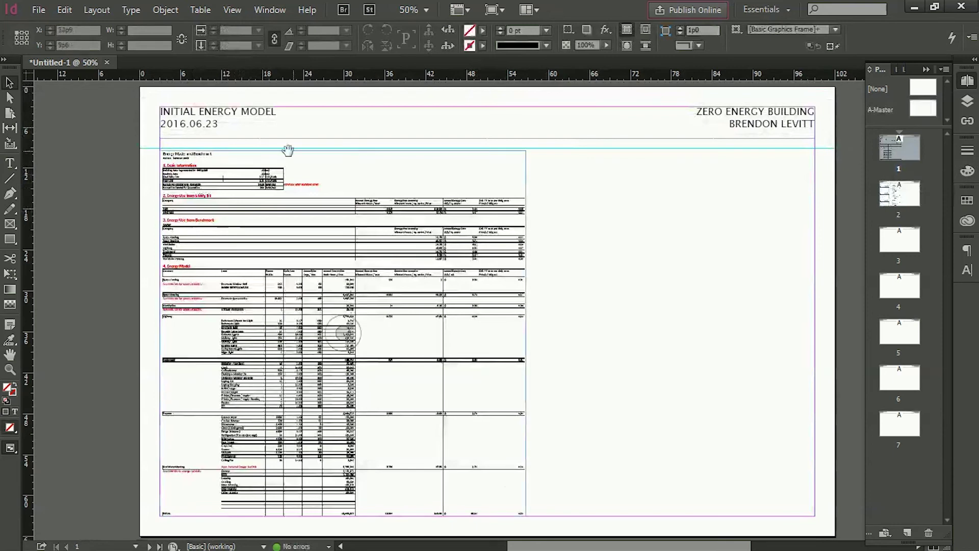
left_click_drag(222, 250, 309, 271)
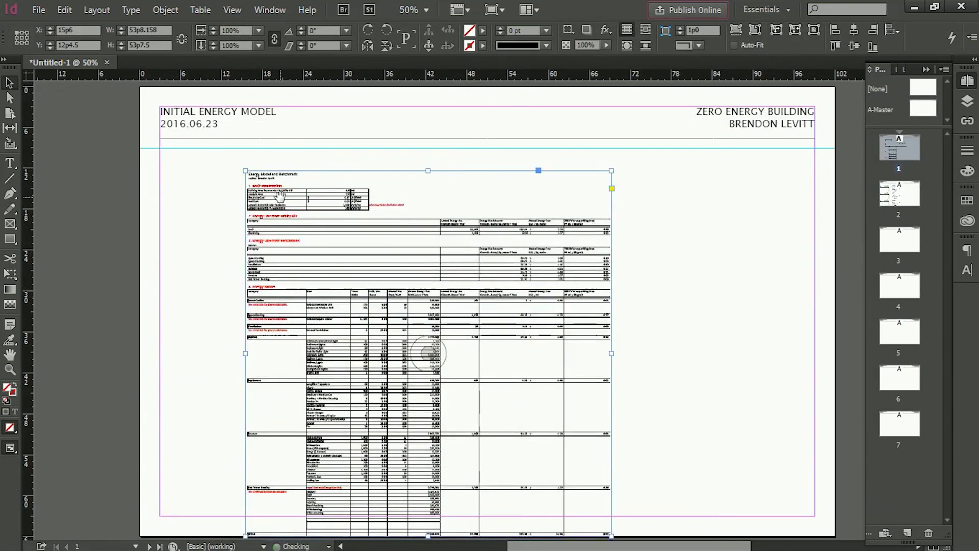
key("ctrl+z")
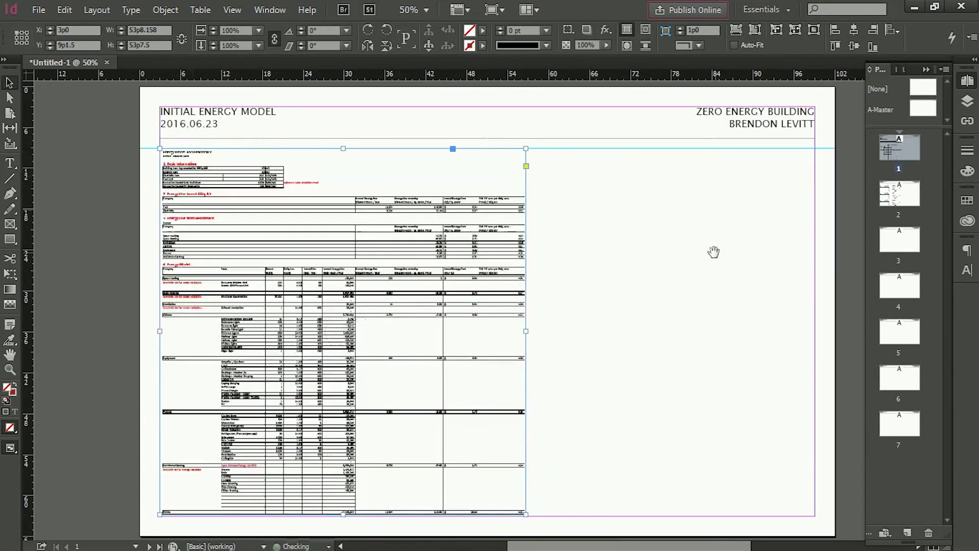
left_click(713, 251)
left_click(900, 189)
double_click(900, 190)
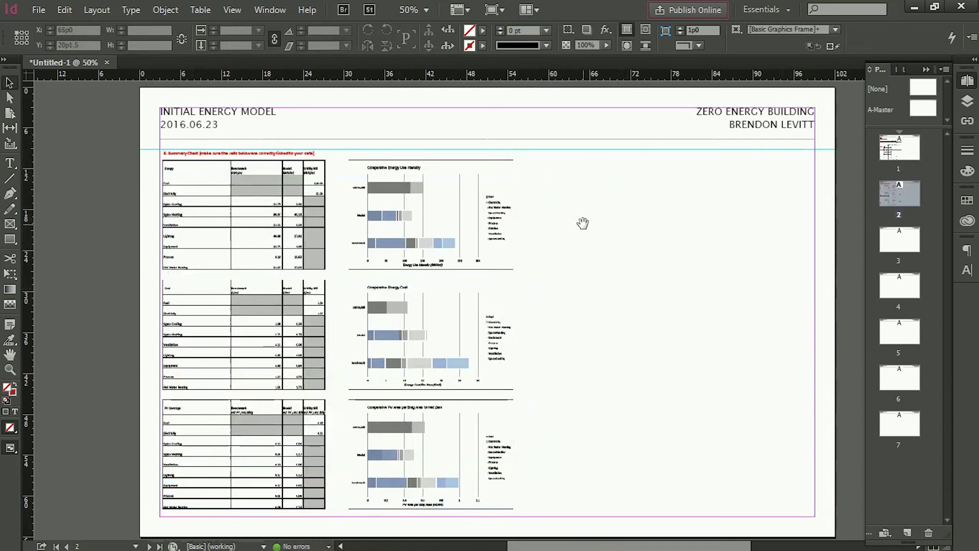
Select pages 3 through 7 in the Pages panel and delete them, leaving two pages
double_click(900, 239)
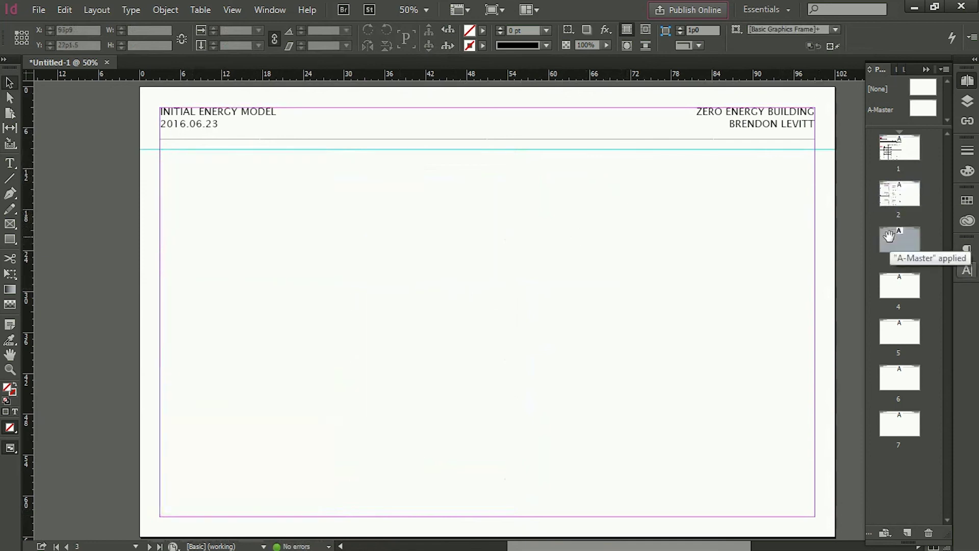
left_click(897, 423, "shift")
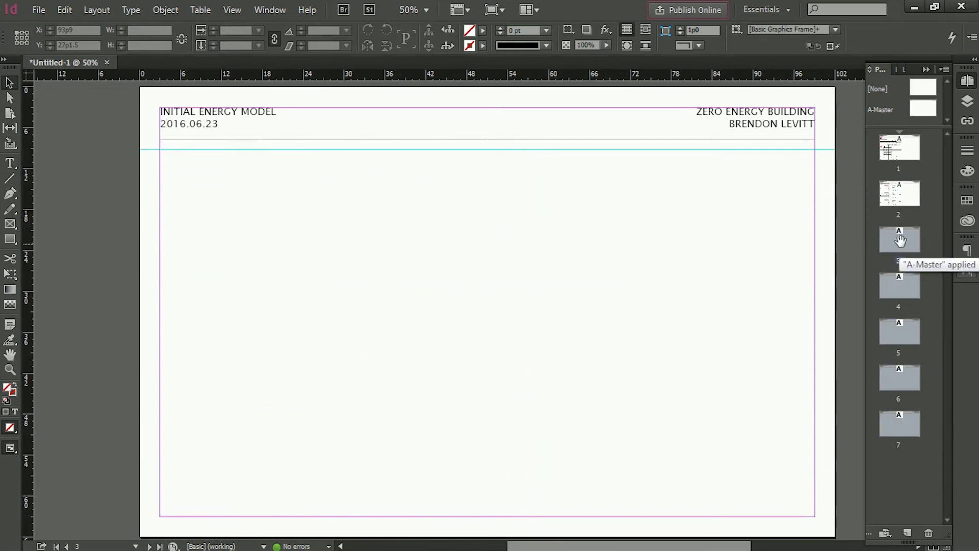
left_click(931, 533)
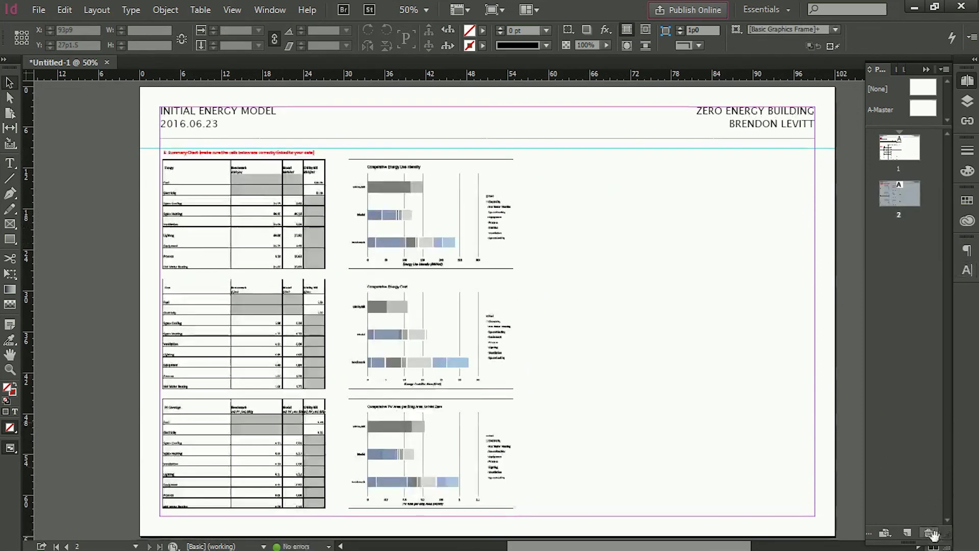